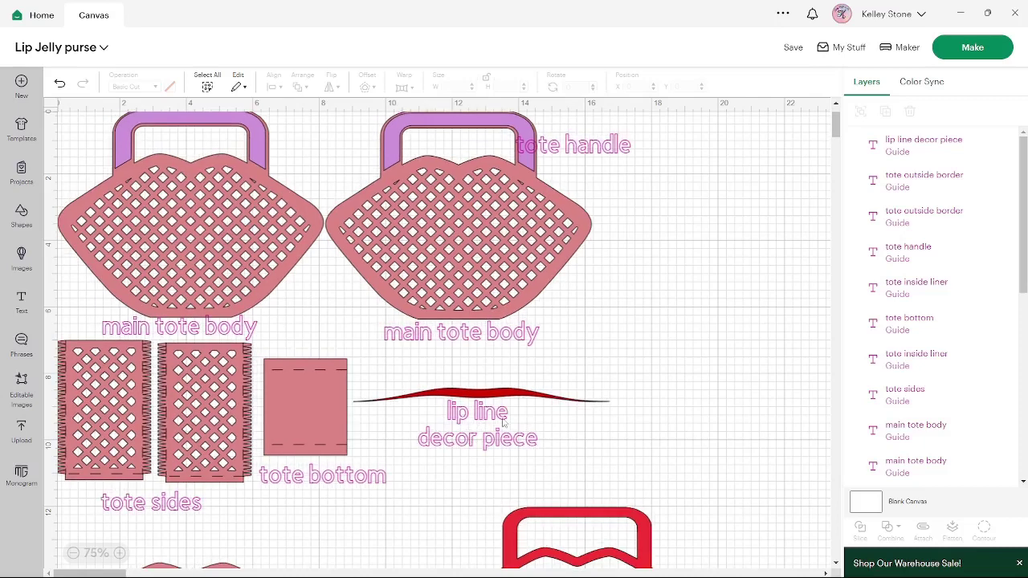
# Examine the labelled tote pieces on the canvas, from the main bodies and handles to the liners and outside borders
pyautogui.scroll(-2, 531, 421)
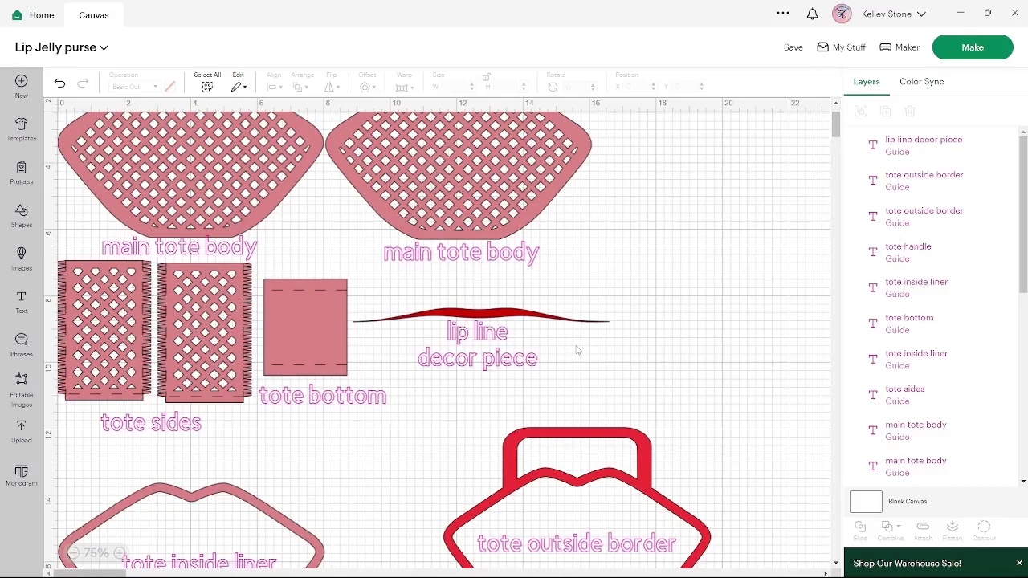
pyautogui.scroll(-2, 576, 350)
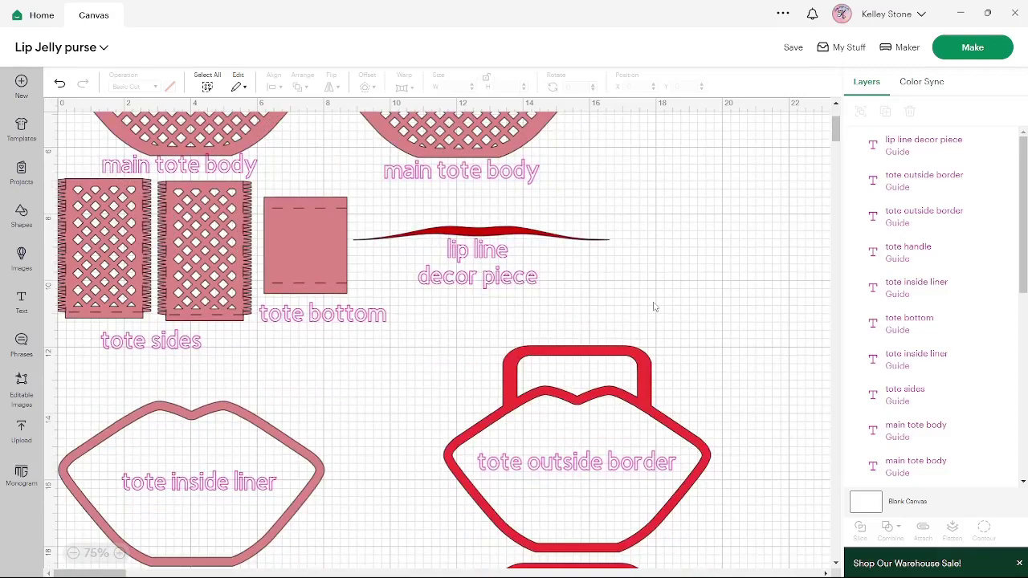
pyautogui.scroll(-6, 654, 306)
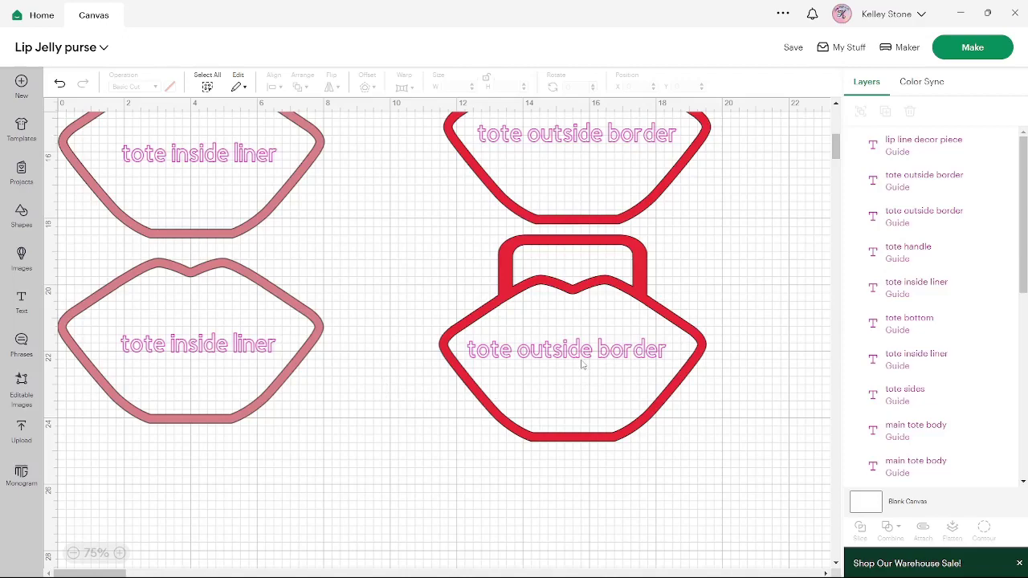
pyautogui.scroll(5, 592, 361)
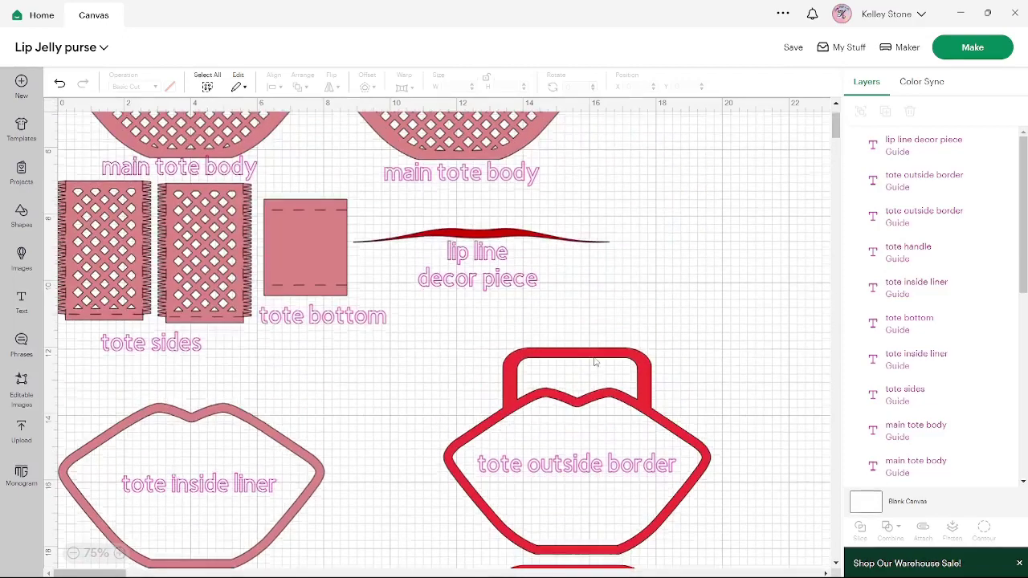
pyautogui.scroll(2, 595, 362)
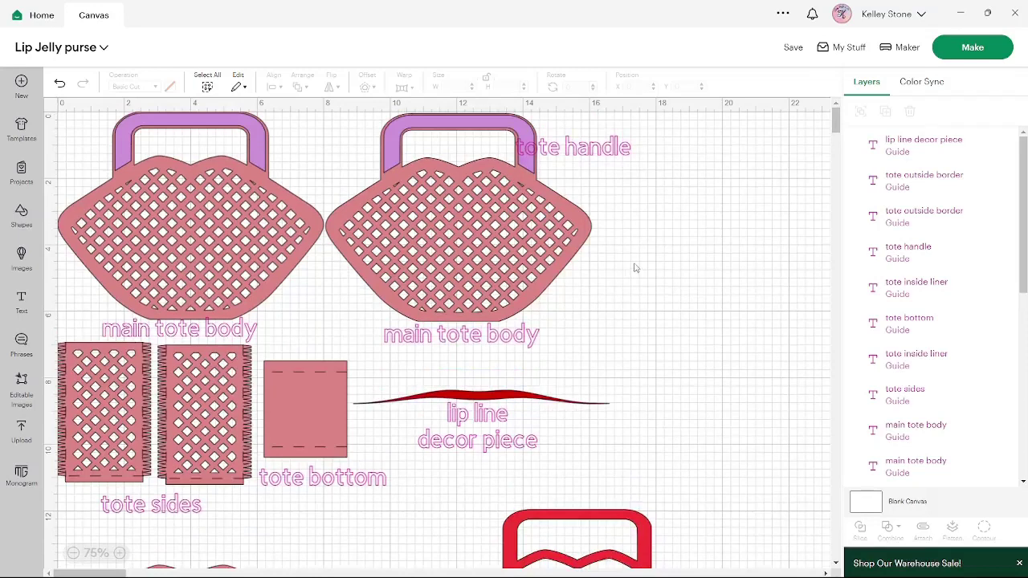
pyautogui.click(386, 159)
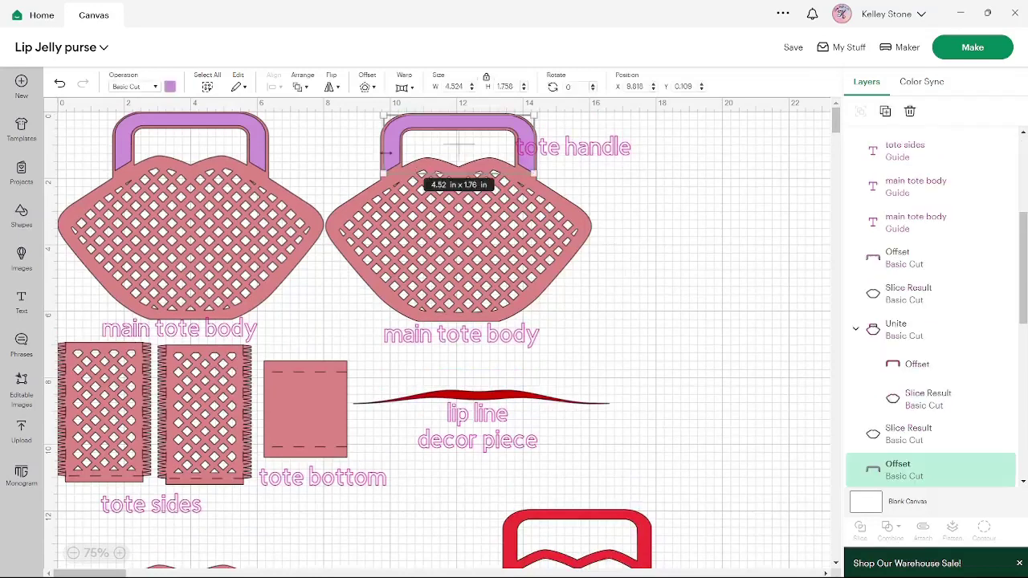
# Send the project to mat preparation and load all materials on a 12 in x 12 in mat
pyautogui.click(987, 470)
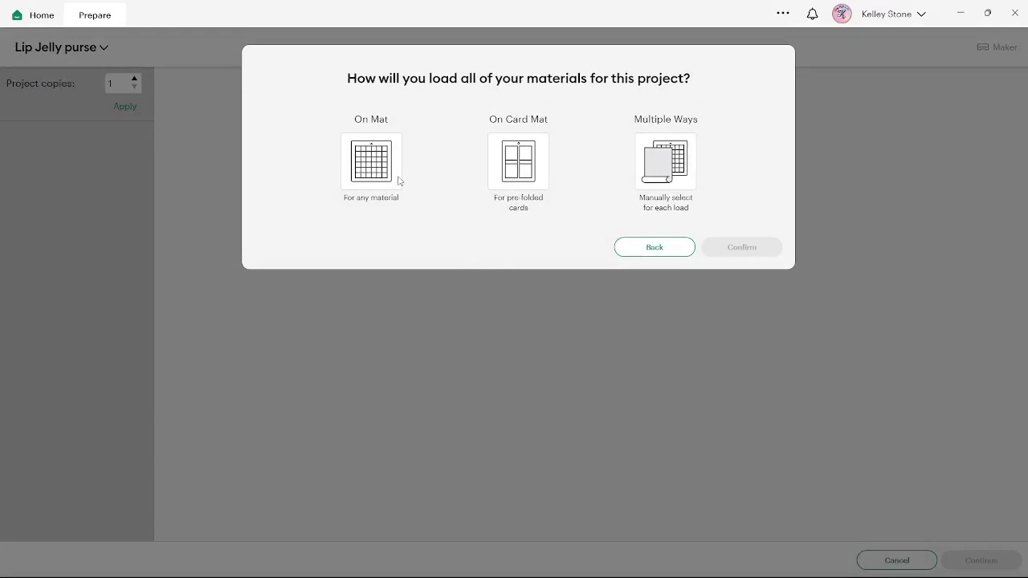
pyautogui.click(390, 176)
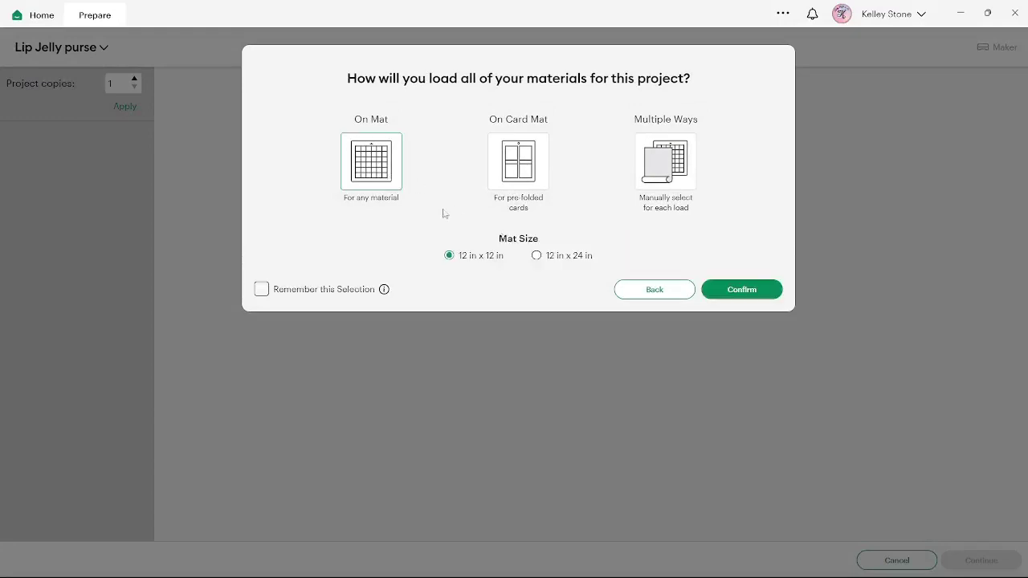
pyautogui.click(737, 294)
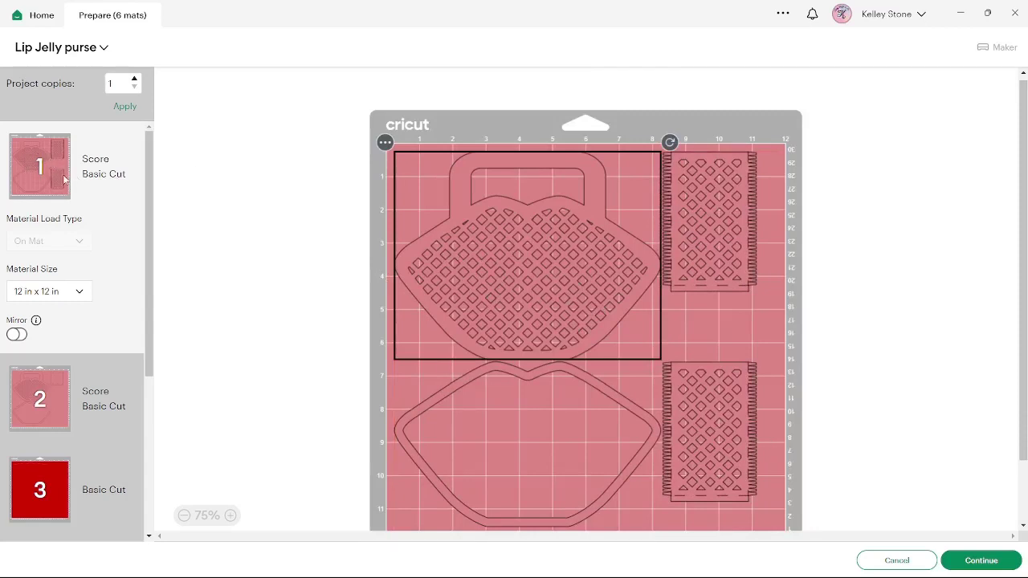
# Move the main tote body from mat 2 onto mat 1
pyautogui.click(27, 412)
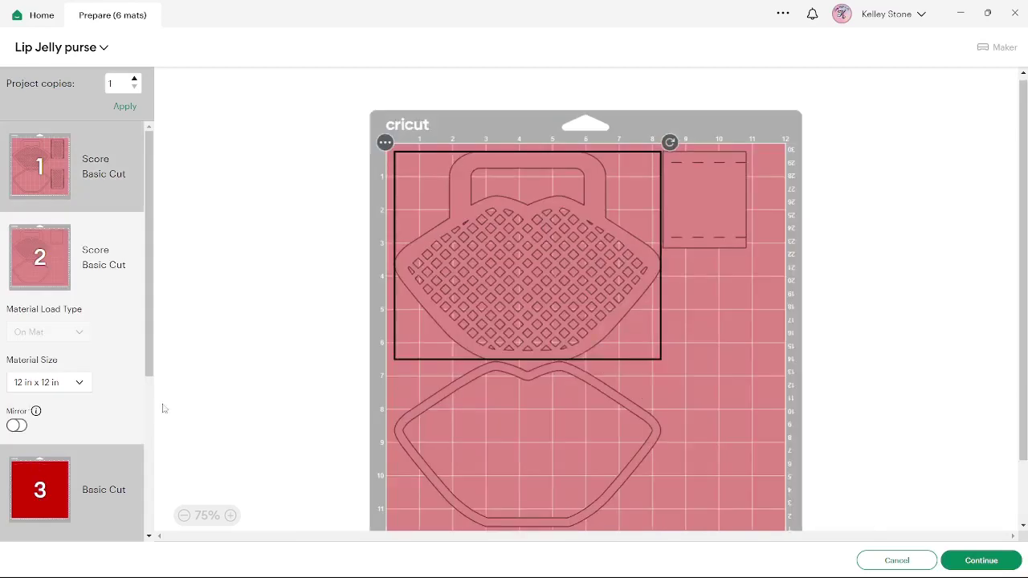
pyautogui.click(385, 142)
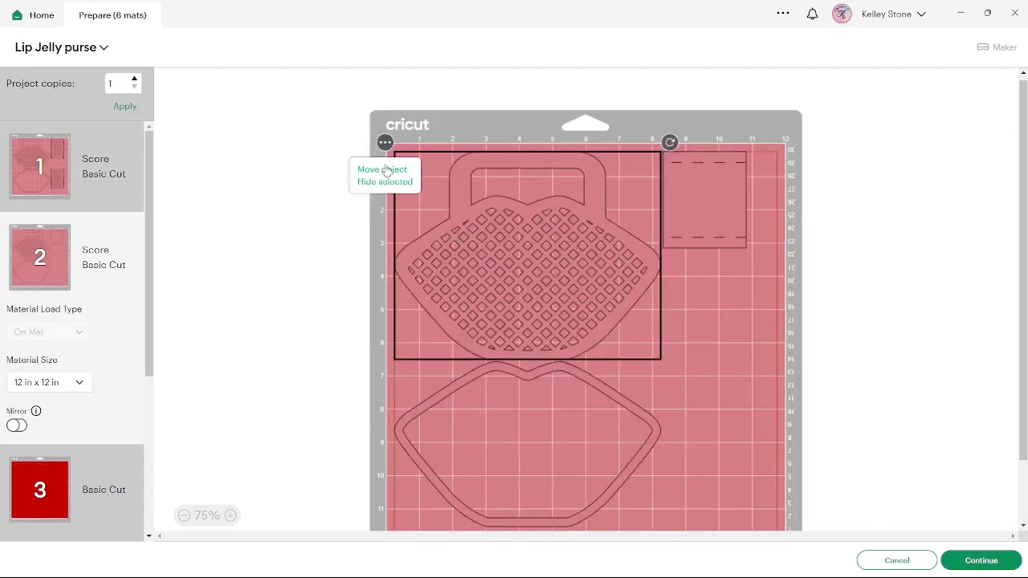
pyautogui.click(387, 170)
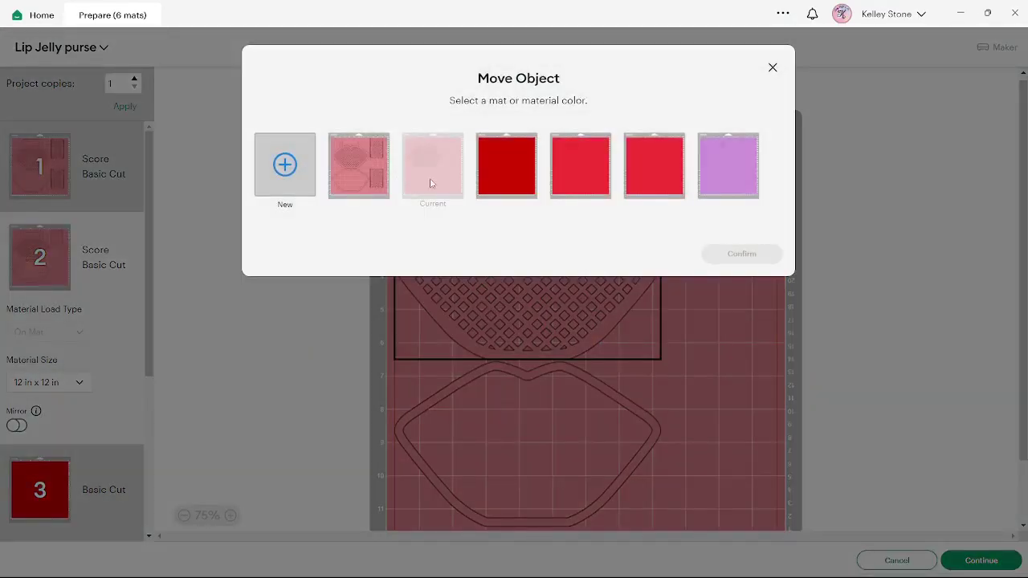
pyautogui.click(380, 186)
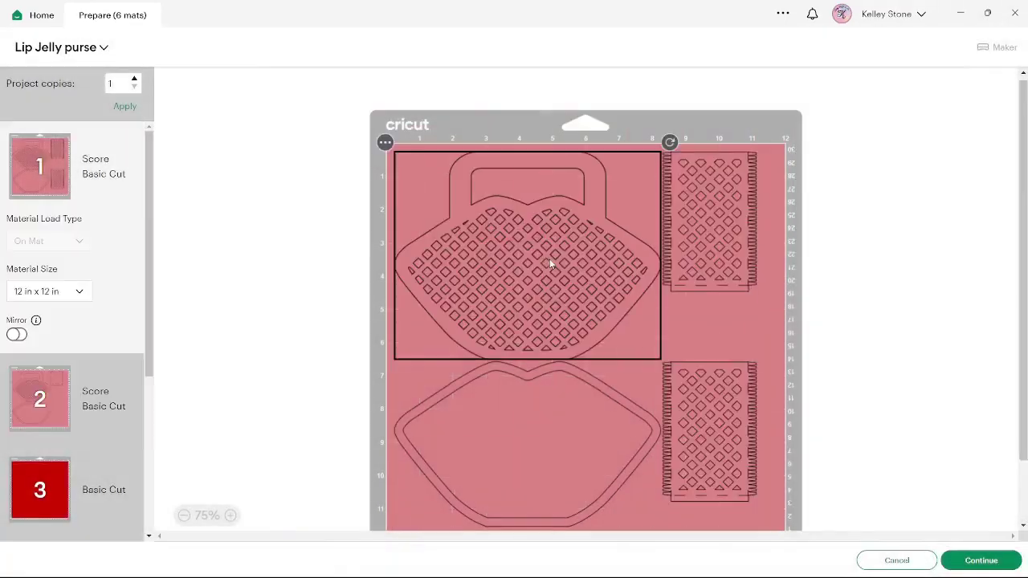
# Move the tote inside liner from mat 1 onto mat 2
pyautogui.click(551, 285)
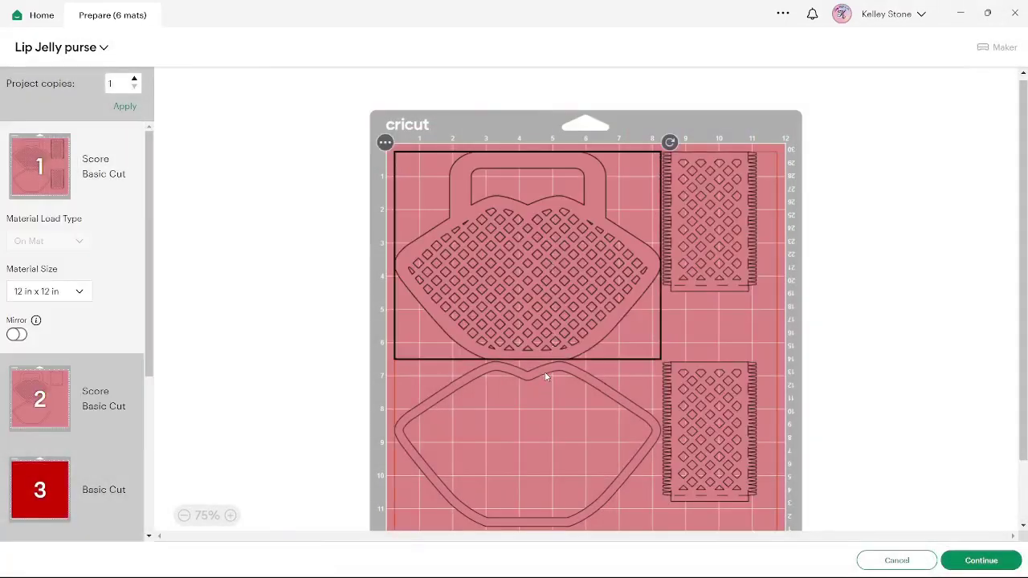
pyautogui.click(545, 373)
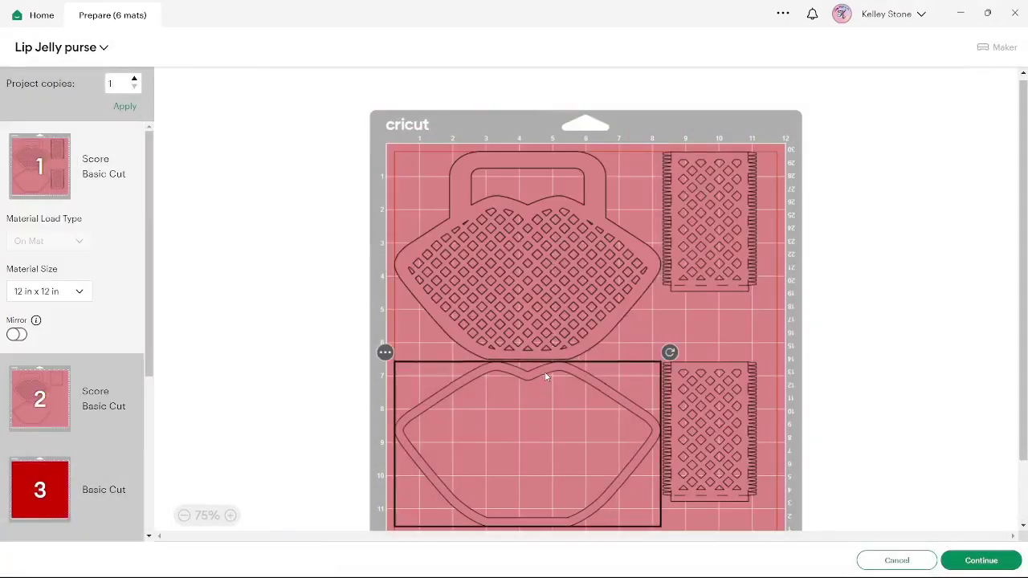
pyautogui.click(385, 353)
pyautogui.click(386, 379)
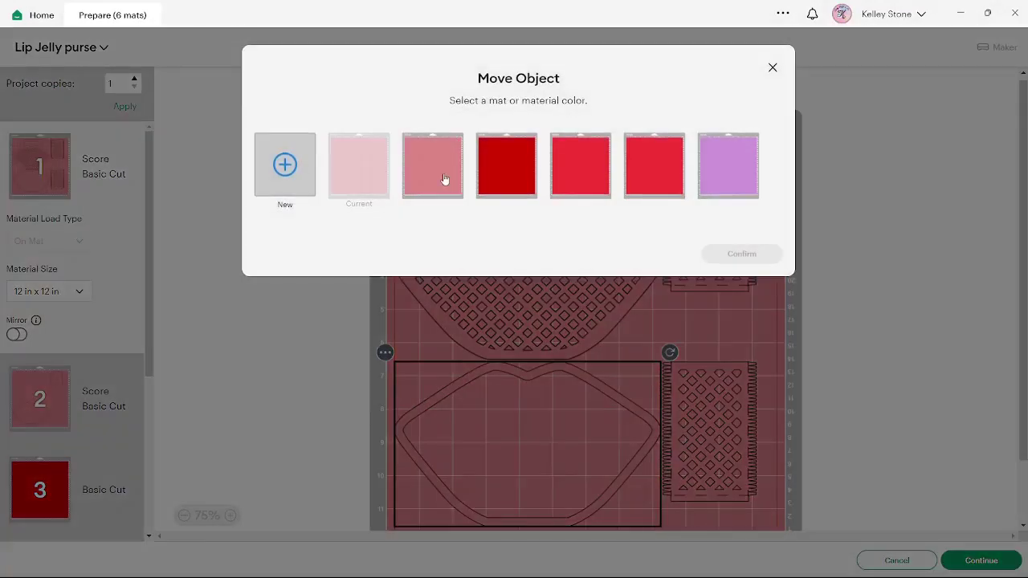
pyautogui.click(444, 178)
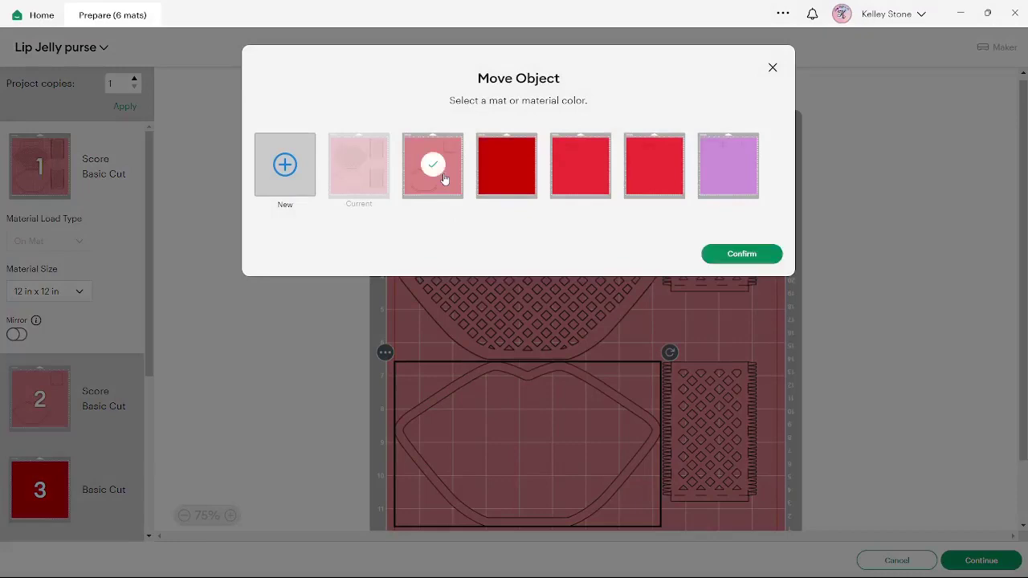
pyautogui.click(742, 254)
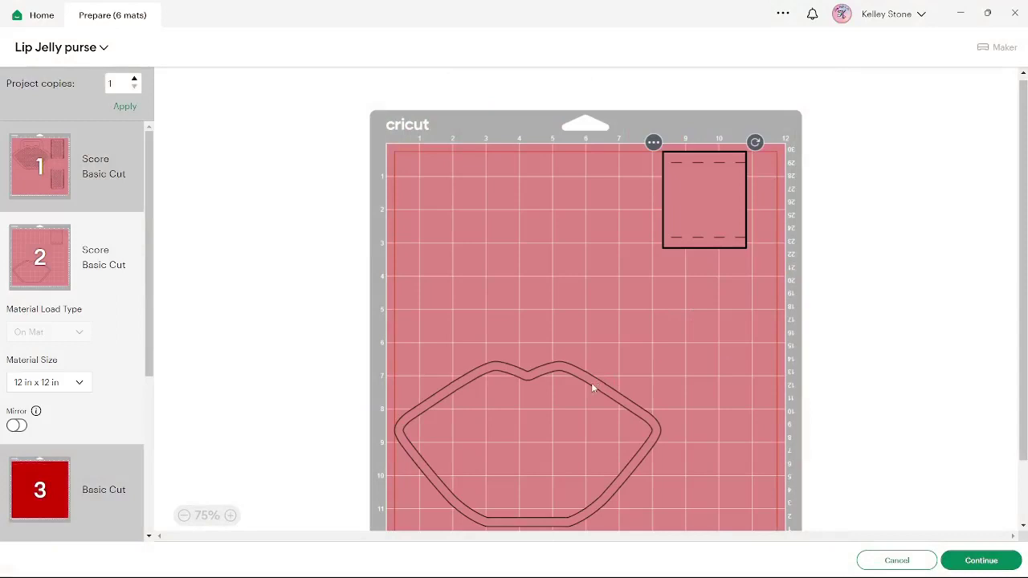
# Arrange mat 2 with the two inside liners stacked in the left part and the tote bottom beside the upper liner
pyautogui.moveTo(592, 384); pyautogui.dragTo(571, 428)
pyautogui.moveTo(573, 387); pyautogui.dragTo(551, 161)
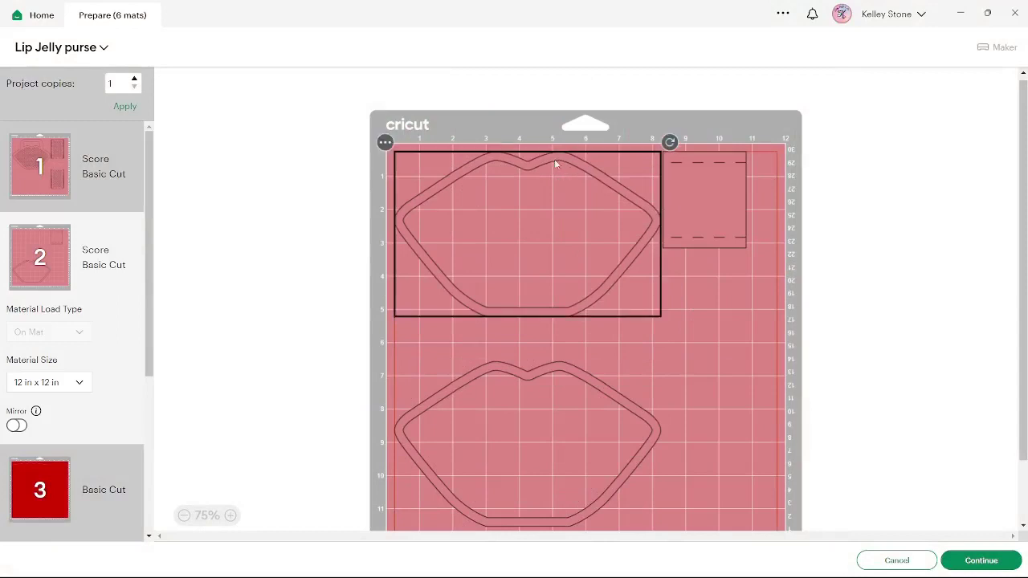
pyautogui.moveTo(528, 378); pyautogui.dragTo(527, 341)
pyautogui.moveTo(707, 211); pyautogui.dragTo(696, 197)
pyautogui.click(824, 230)
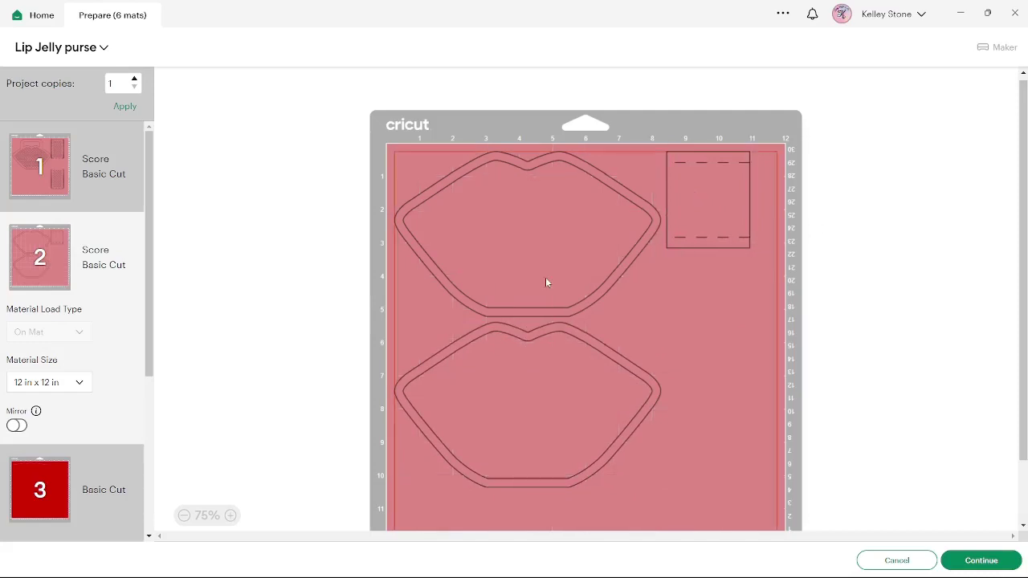
# On mat 1, place one tote side in the mat's upper-right corner and the other in its lower-left corner
pyautogui.click(23, 166)
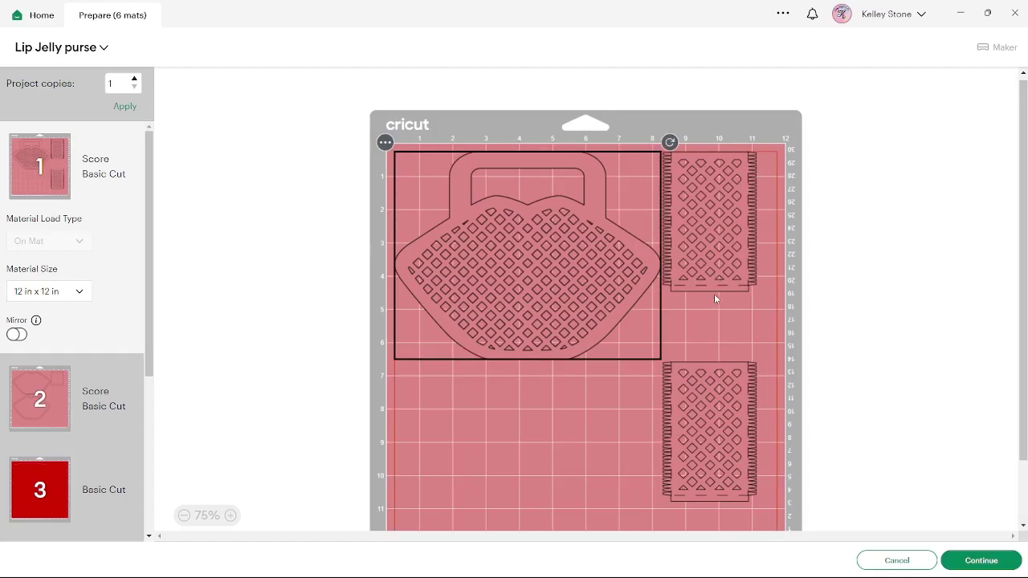
pyautogui.click(717, 244)
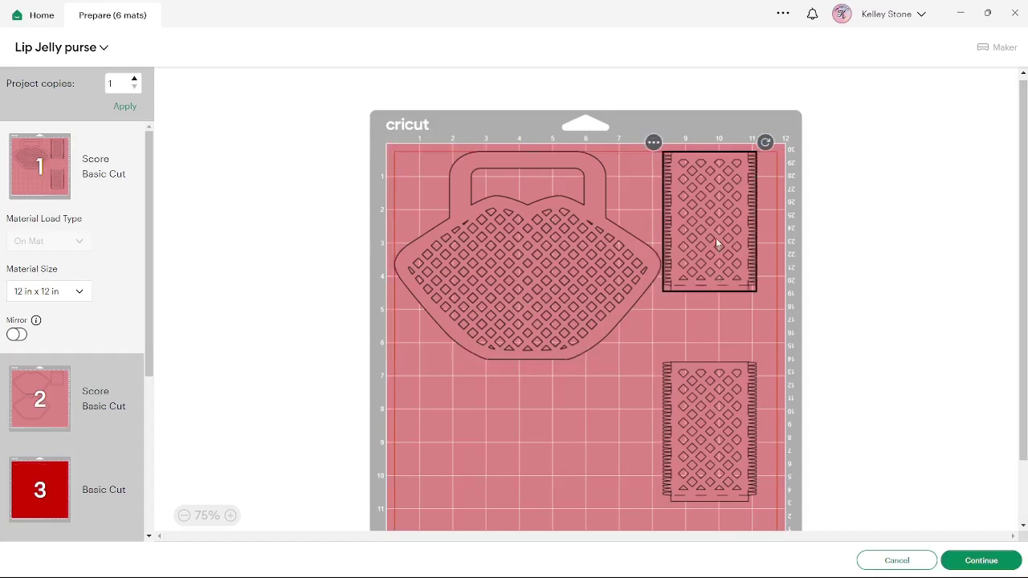
pyautogui.moveTo(717, 239); pyautogui.dragTo(770, 238)
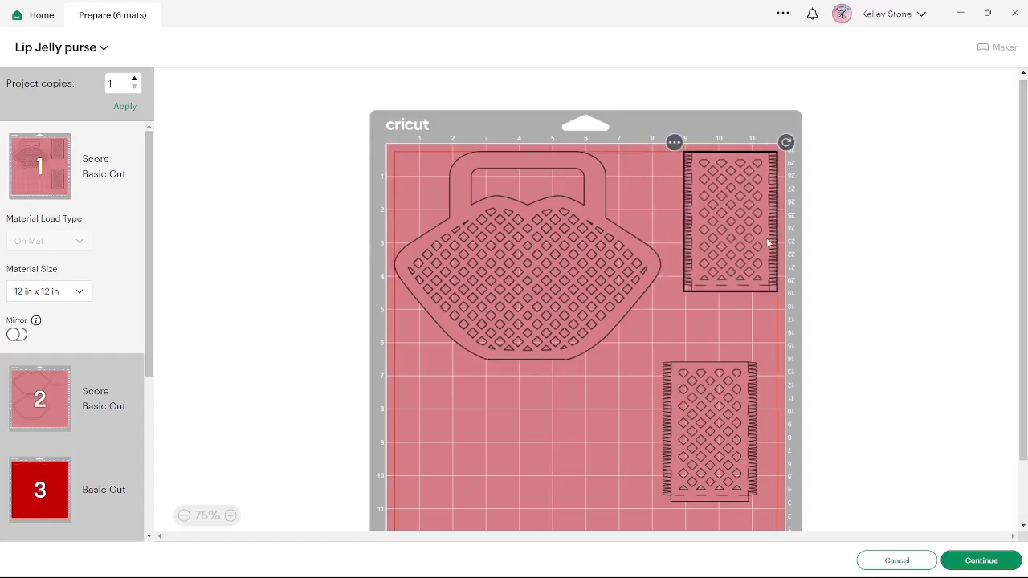
pyautogui.click(715, 395)
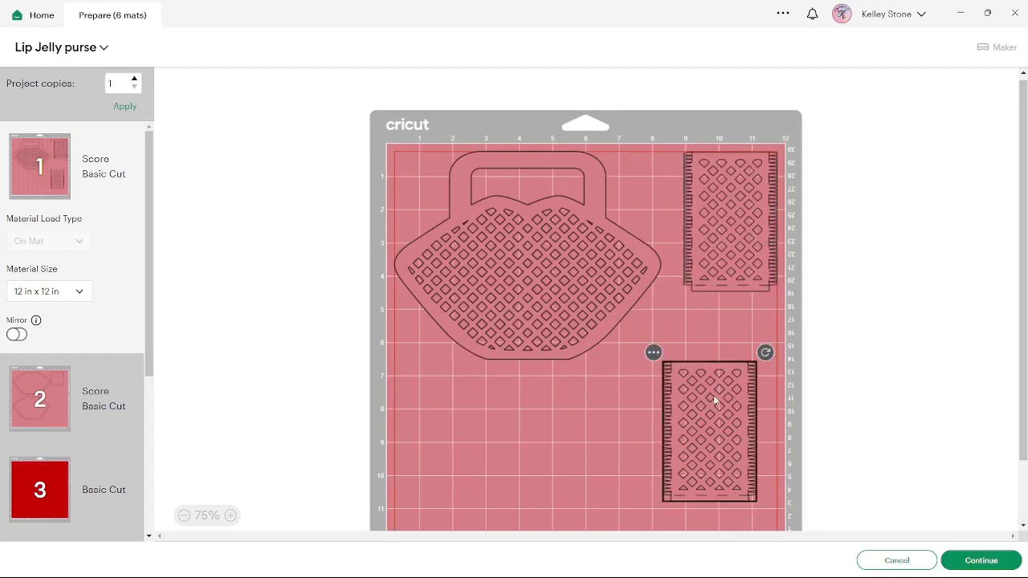
pyautogui.moveTo(714, 397); pyautogui.dragTo(445, 452)
pyautogui.scroll(-2, 445, 446)
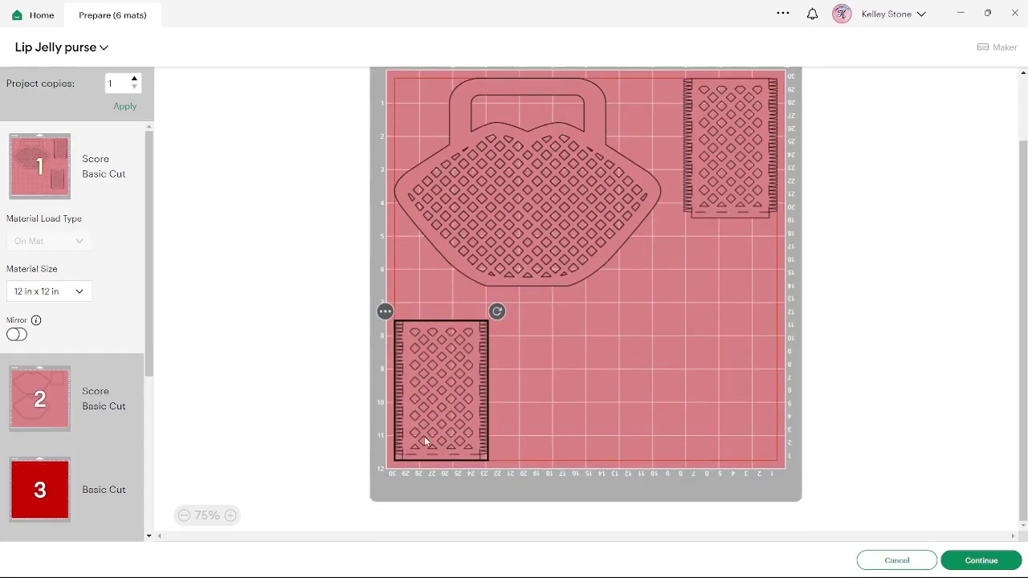
# Place one main tote body in mat 1's lower-right corner, tilted counterclockwise with its handle facing the mat's center
pyautogui.moveTo(576, 187); pyautogui.dragTo(764, 448)
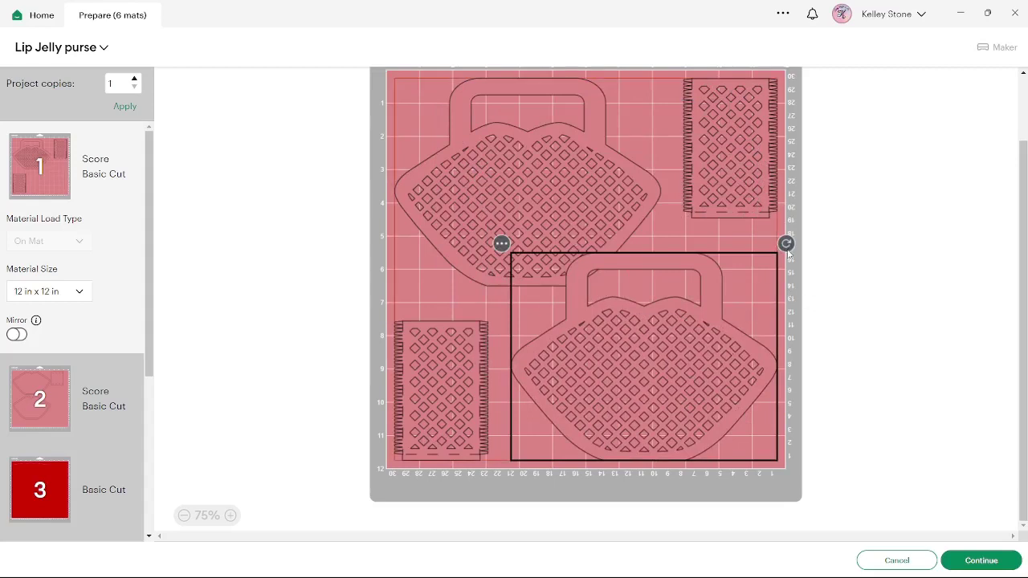
pyautogui.moveTo(789, 252); pyautogui.dragTo(687, 220)
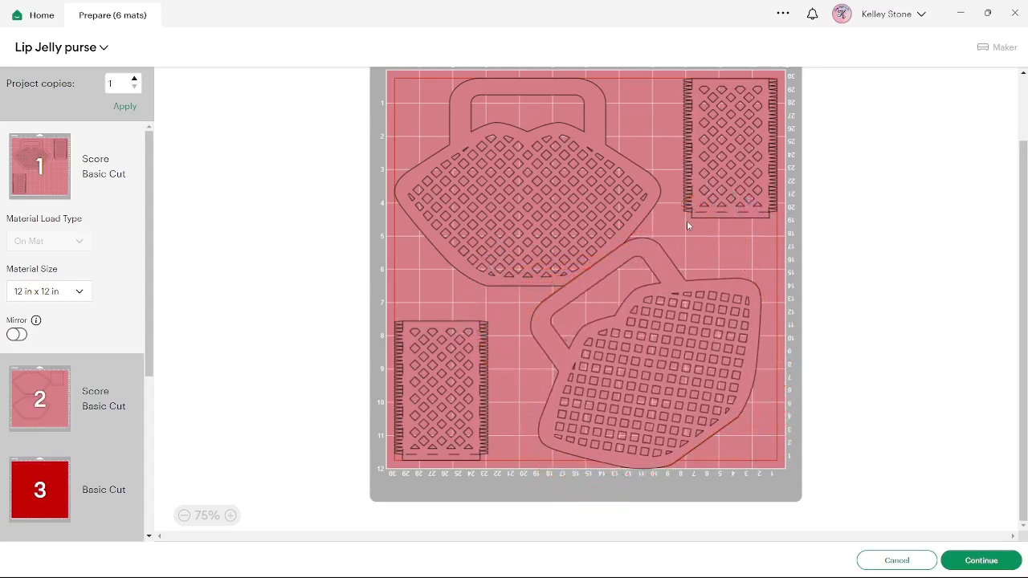
pyautogui.moveTo(680, 333); pyautogui.dragTo(744, 389)
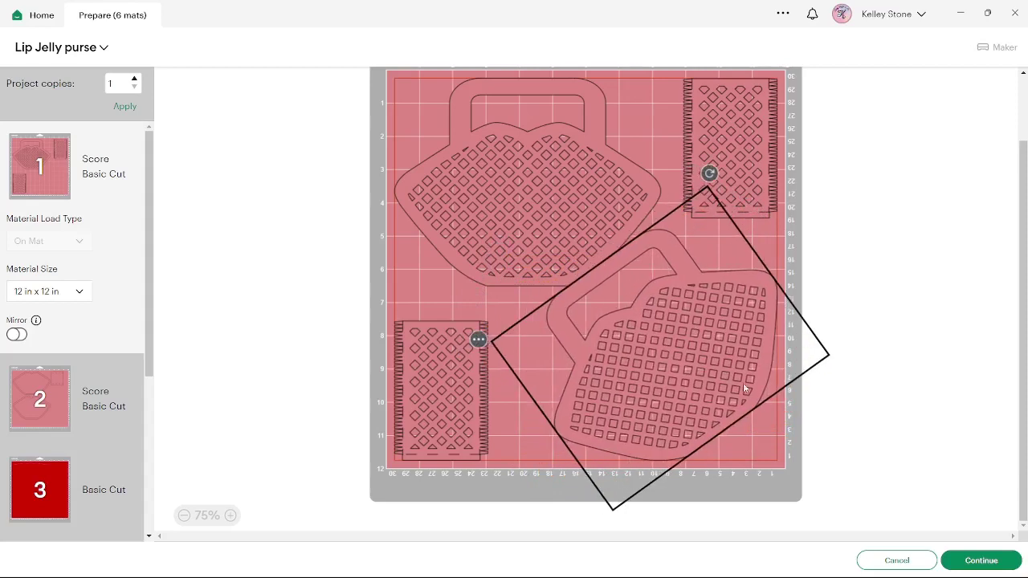
# Rotate the other main tote body upside down at a matching tilt and fit it into mat 1's upper-left corner without overlap
pyautogui.click(590, 233)
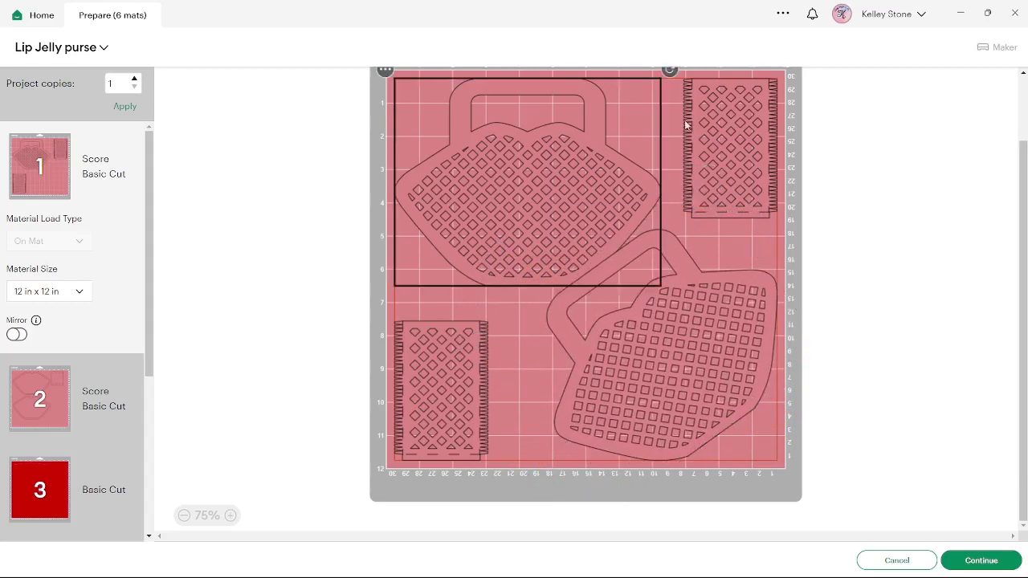
pyautogui.moveTo(666, 73); pyautogui.dragTo(507, 269)
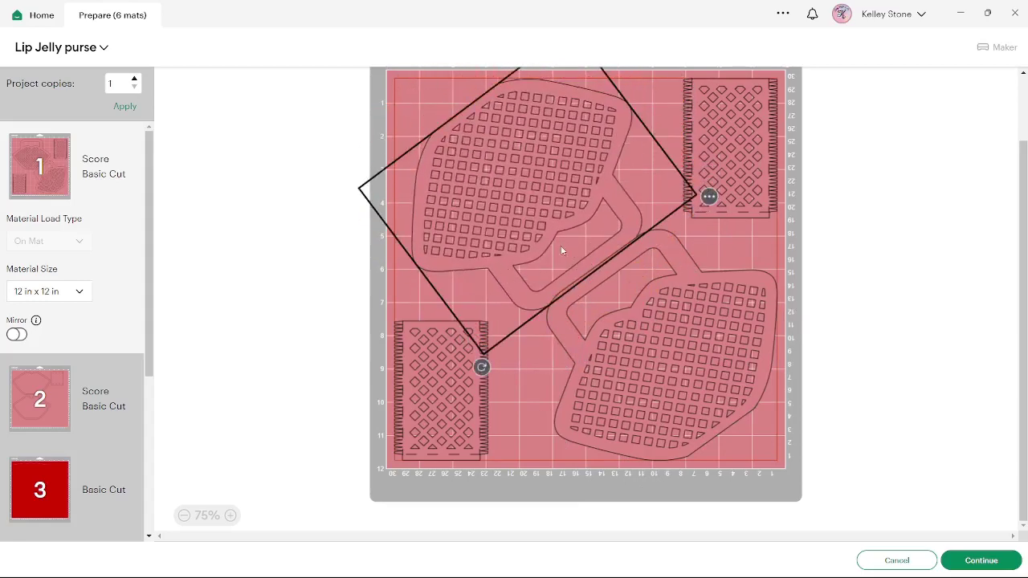
pyautogui.moveTo(540, 233); pyautogui.dragTo(490, 173)
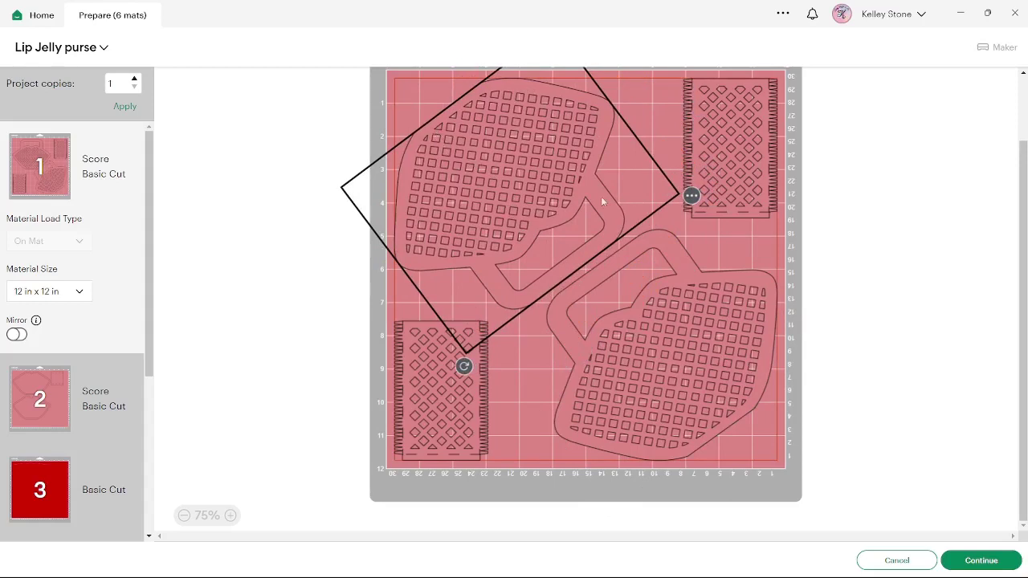
pyautogui.click(948, 278)
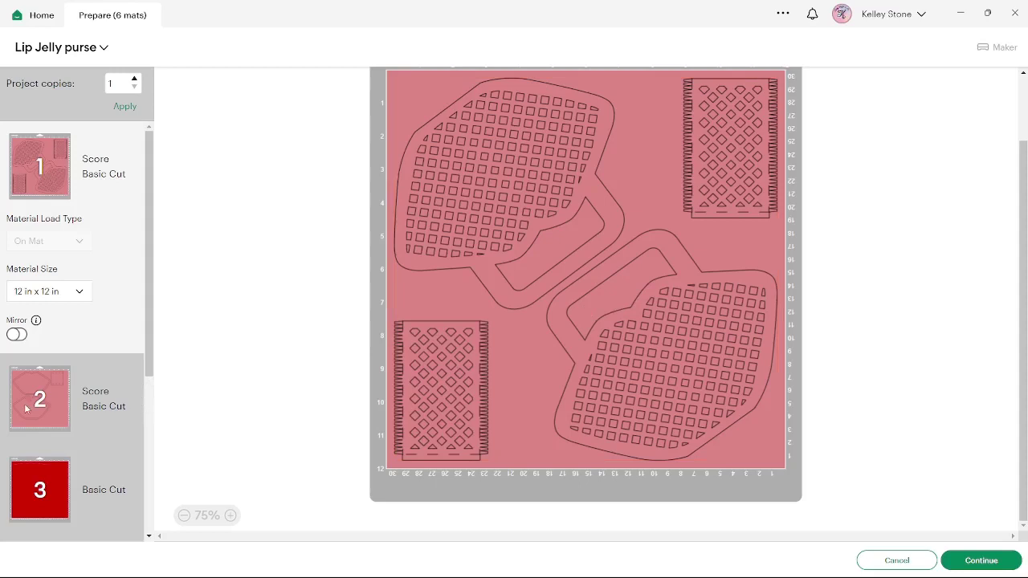
# Open mat 4 and mat 5 to inspect the tote outside border on each
pyautogui.scroll(-5, 27, 415)
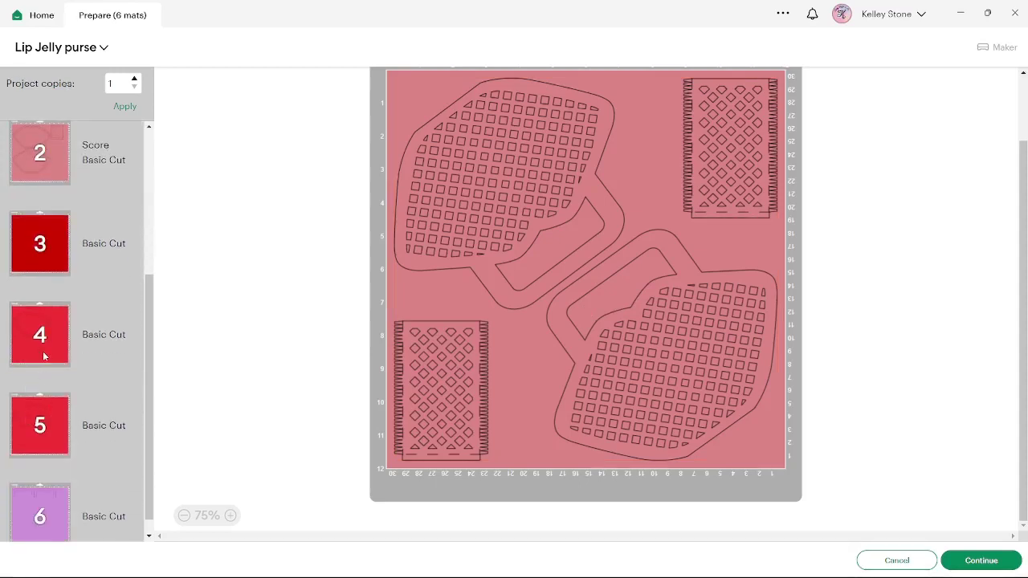
pyautogui.click(51, 335)
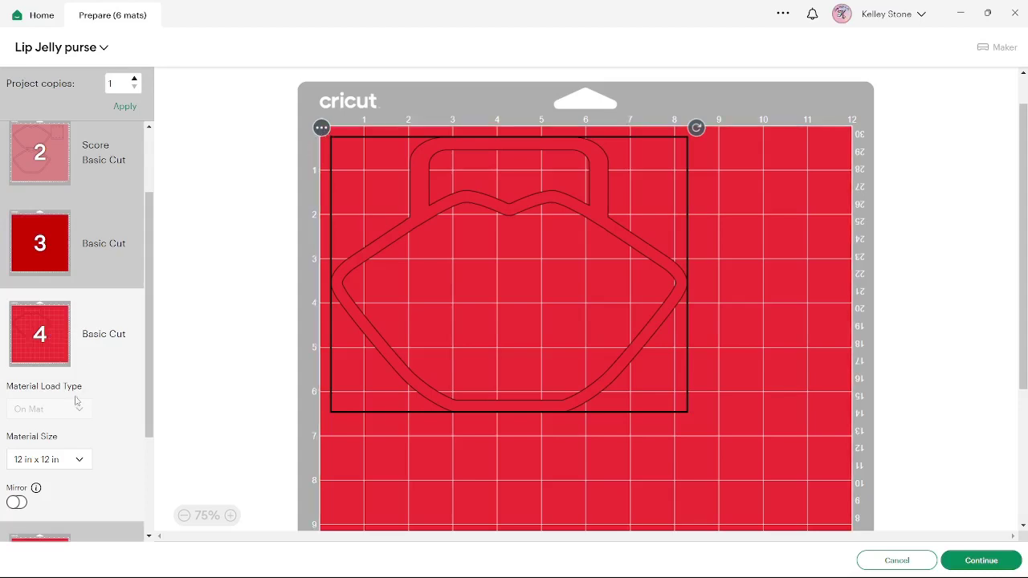
pyautogui.scroll(-1, 67, 418)
pyautogui.click(37, 475)
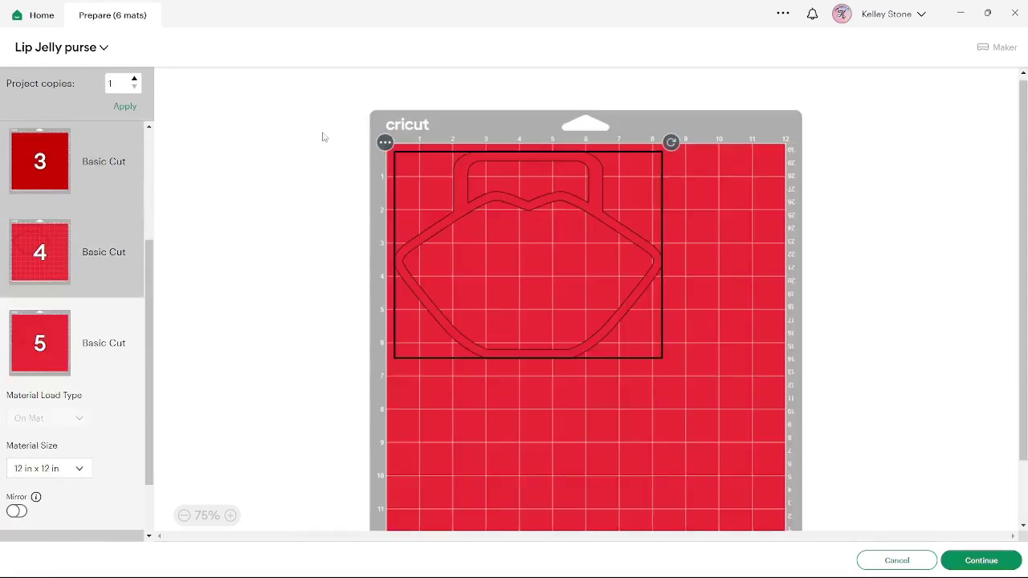
# Move the tote outside border from mat 5 to mat 4
pyautogui.click(384, 142)
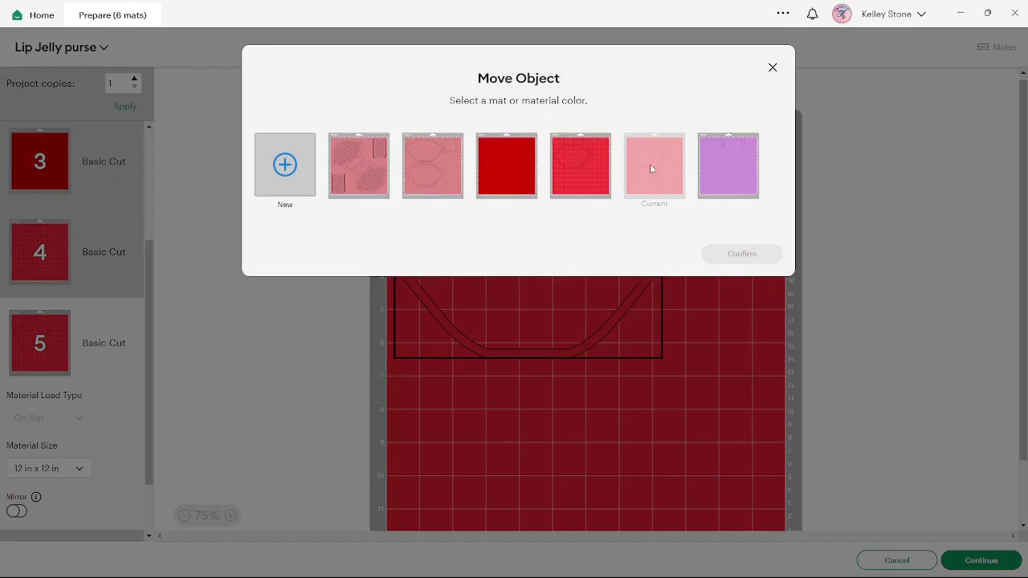
pyautogui.click(586, 170)
pyautogui.click(729, 256)
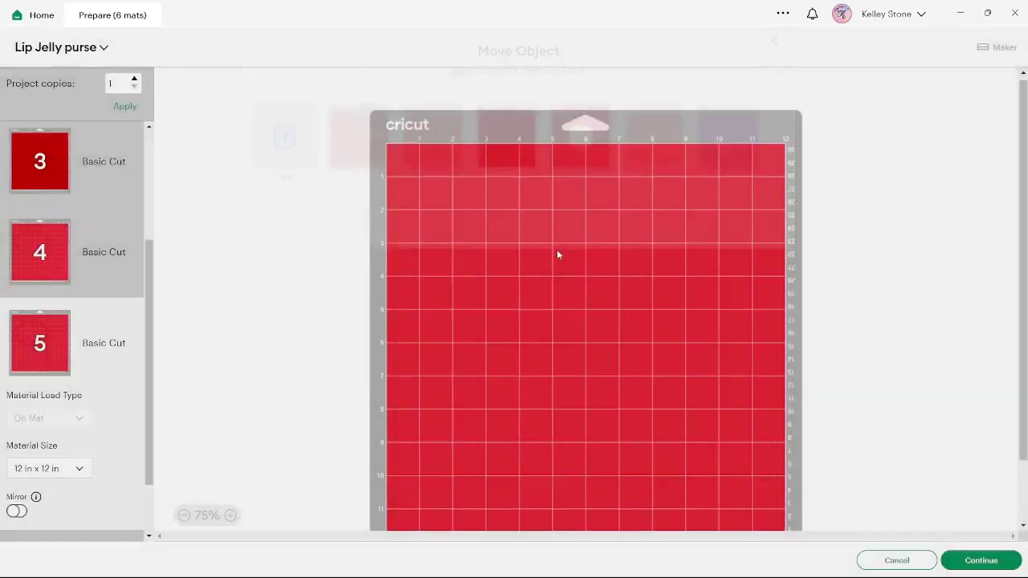
# Place one tote outside border in mat 4's lower-right corner, tilted counterclockwise with its handle facing the mat's center
pyautogui.click(580, 245)
pyautogui.moveTo(580, 245); pyautogui.dragTo(769, 524)
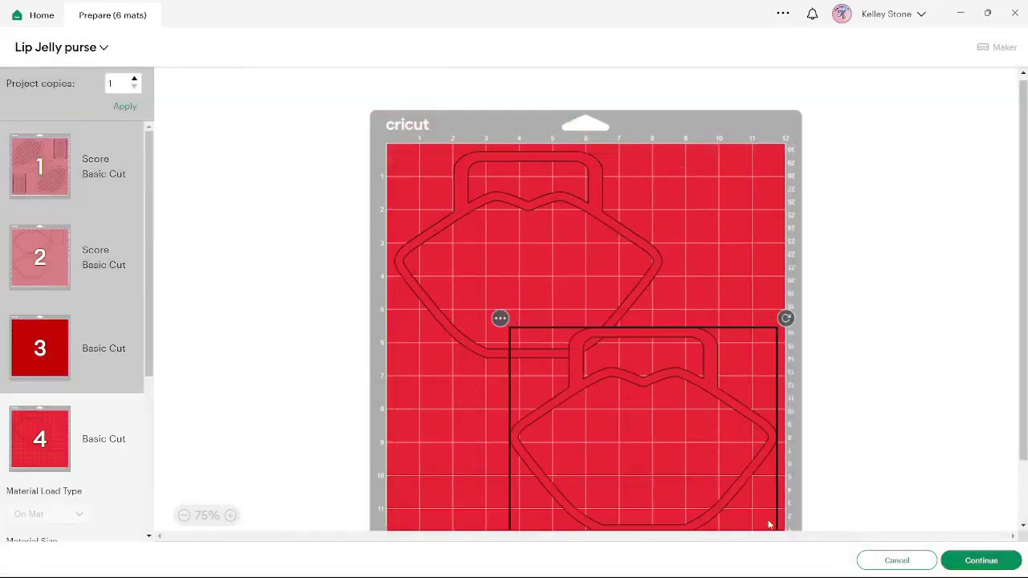
pyautogui.scroll(-2, 526, 199)
pyautogui.click(496, 184)
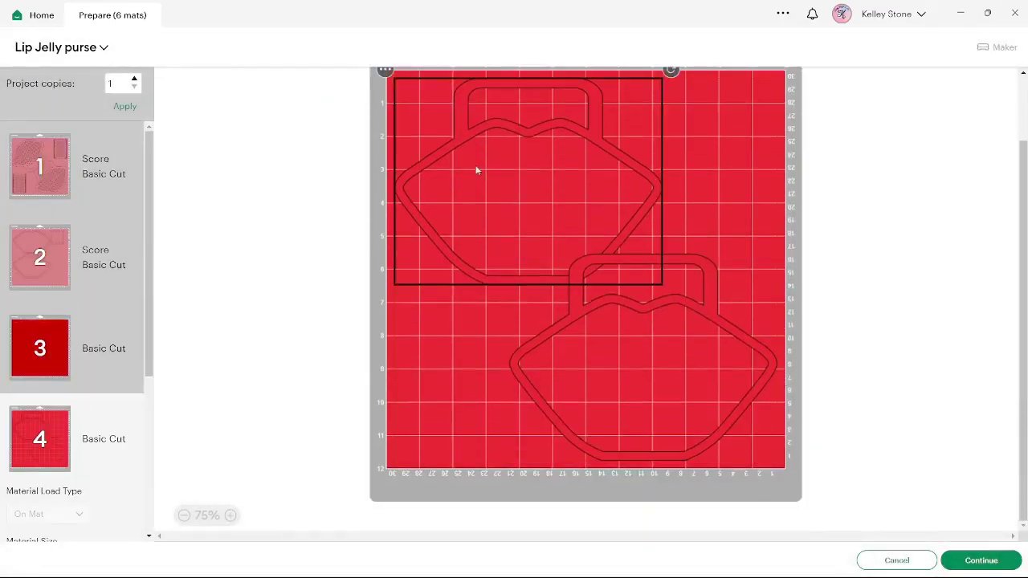
pyautogui.click(751, 296)
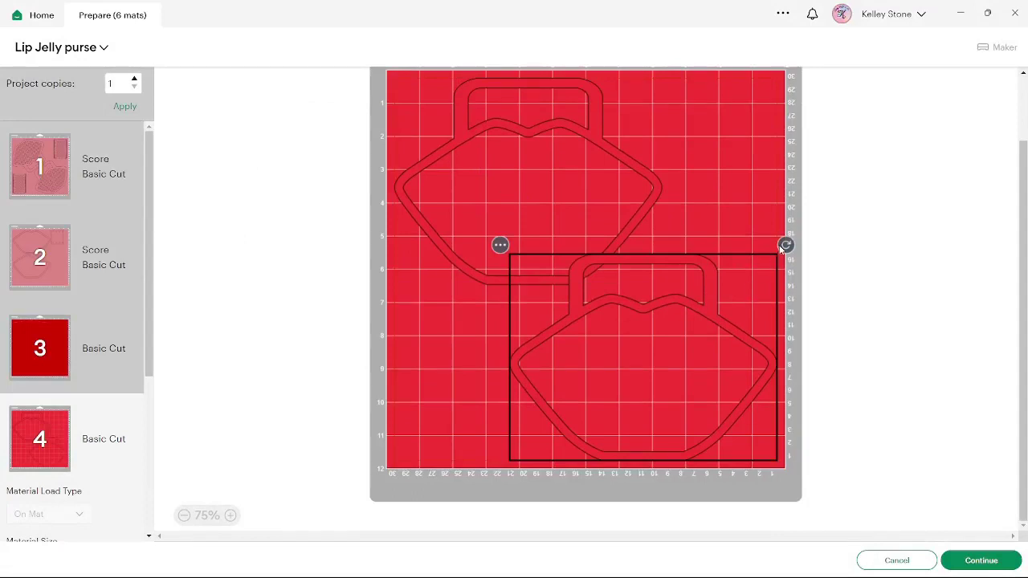
pyautogui.moveTo(781, 248); pyautogui.dragTo(683, 210)
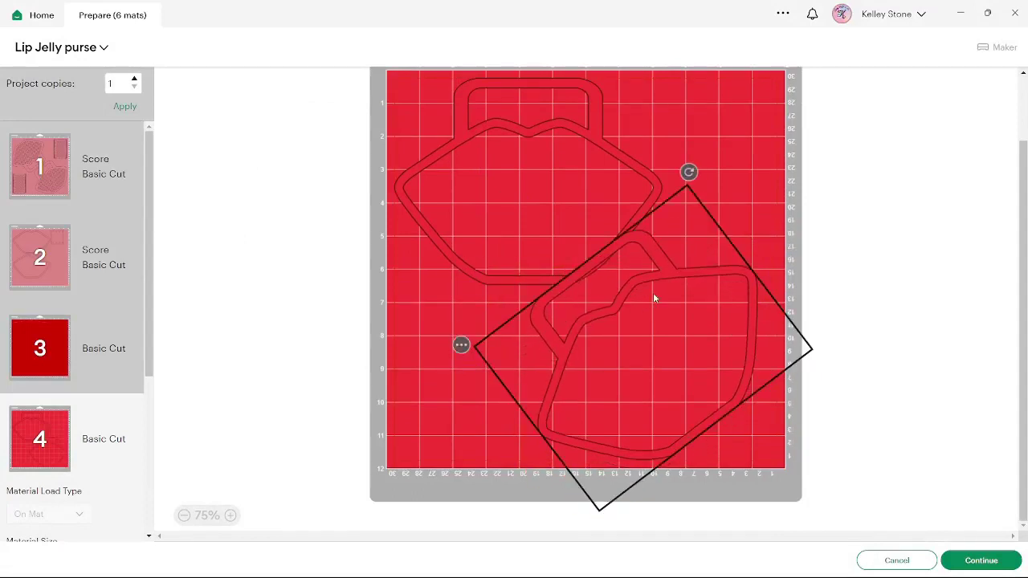
pyautogui.moveTo(653, 297); pyautogui.dragTo(721, 345)
# Rotate the other tote outside border upside down at a matching tilt within mat 4's upper-left corner, clear of the first border
pyautogui.click(507, 202)
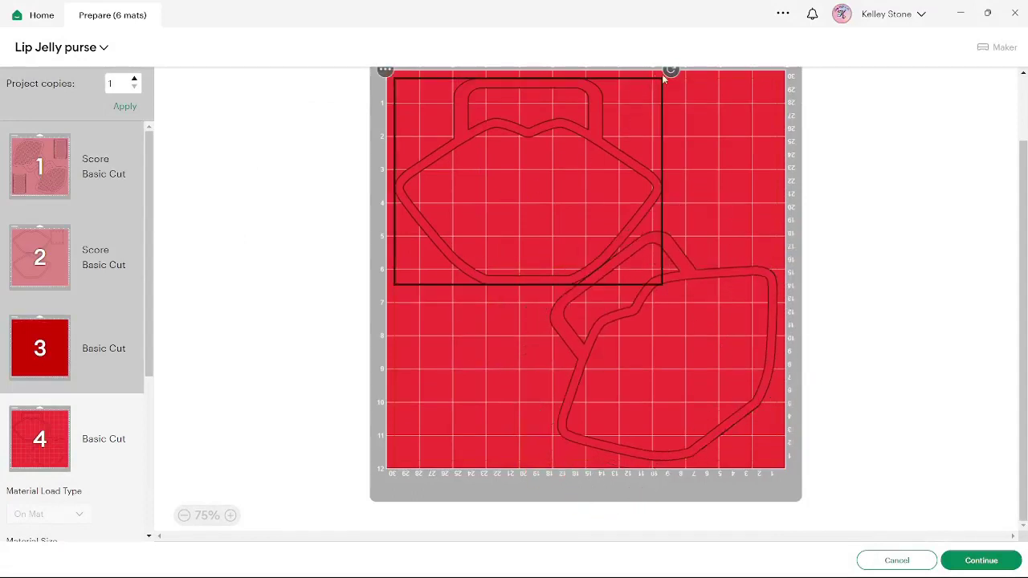
pyautogui.moveTo(671, 72); pyautogui.dragTo(431, 121)
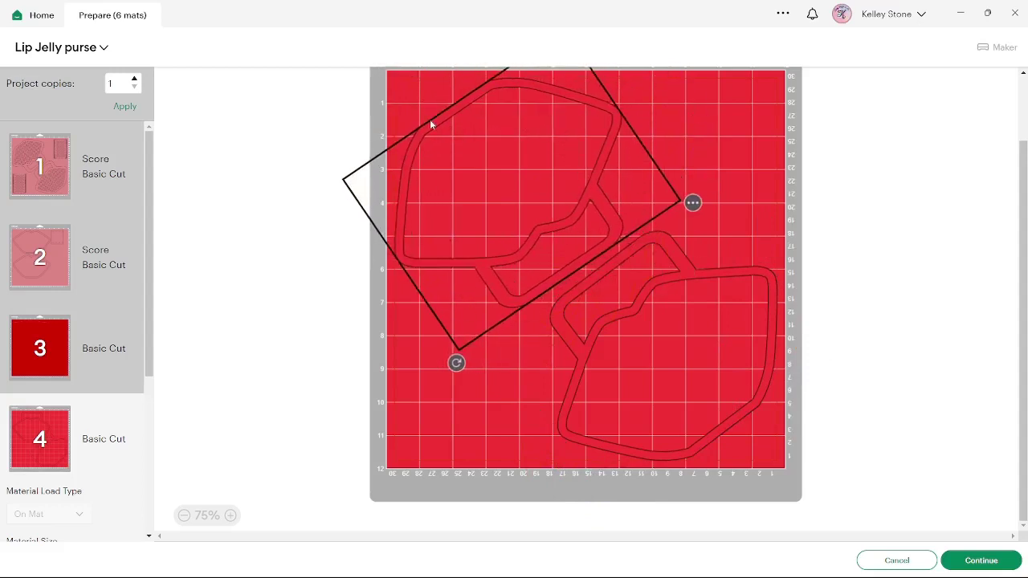
pyautogui.click(608, 316)
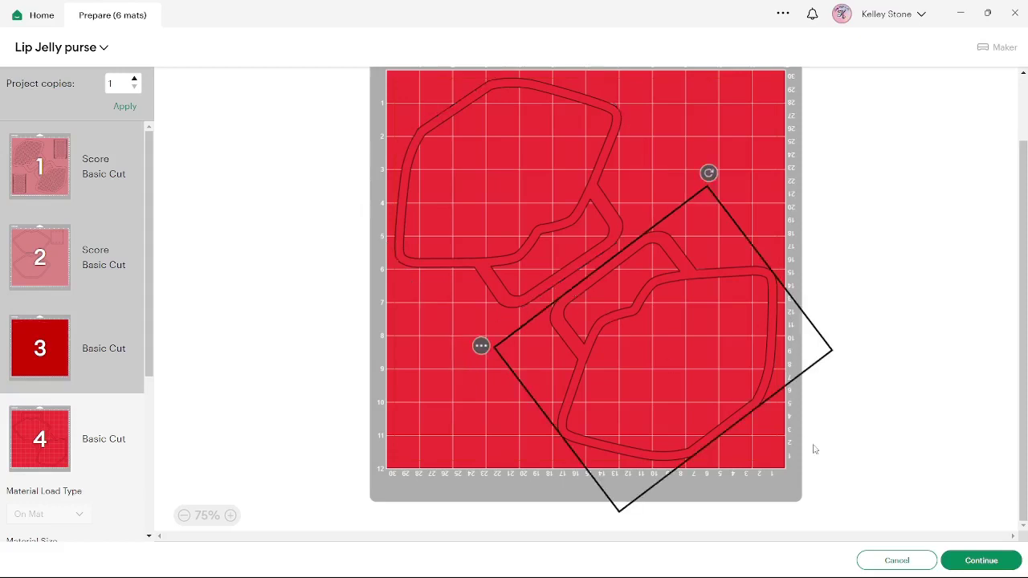
pyautogui.click(927, 303)
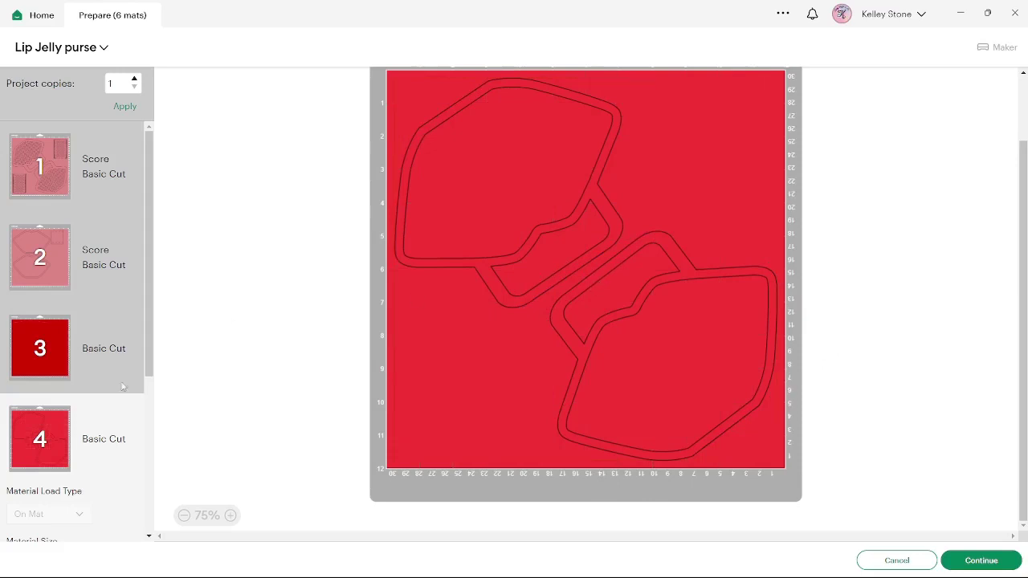
# Review mats 3, 4 and 5 to check which pieces lie on each and how much room remains
pyautogui.scroll(-3, 123, 387)
pyautogui.scroll(1, 120, 446)
pyautogui.scroll(-1, 123, 444)
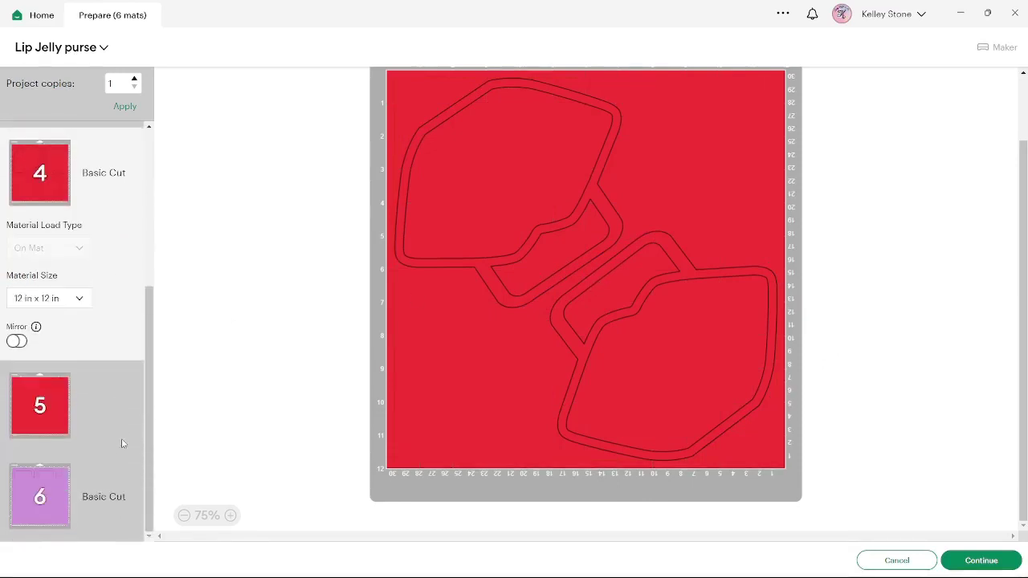
pyautogui.scroll(3, 63, 278)
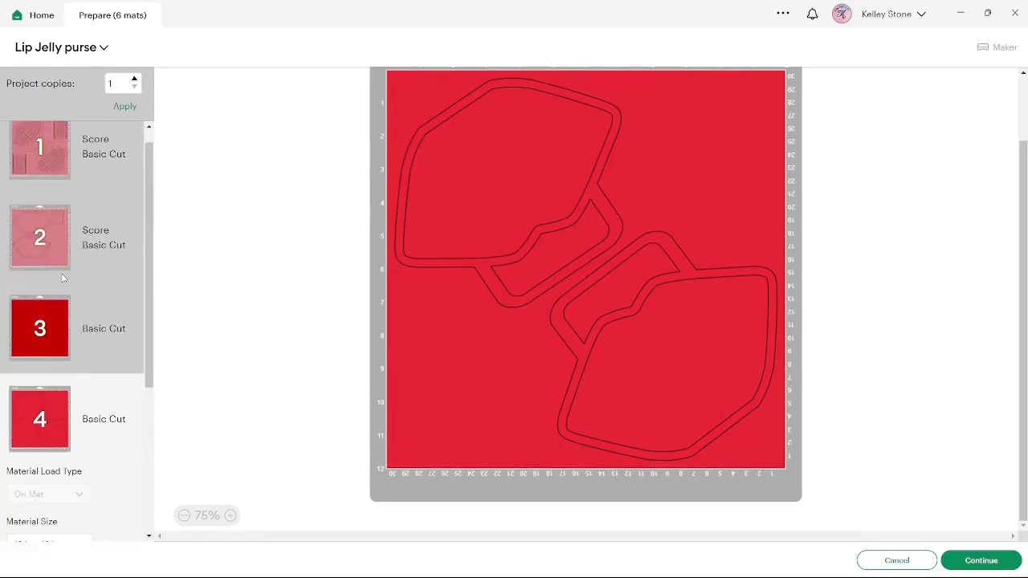
pyautogui.scroll(-2, 62, 278)
pyautogui.scroll(2, 63, 273)
pyautogui.scroll(-1, 55, 362)
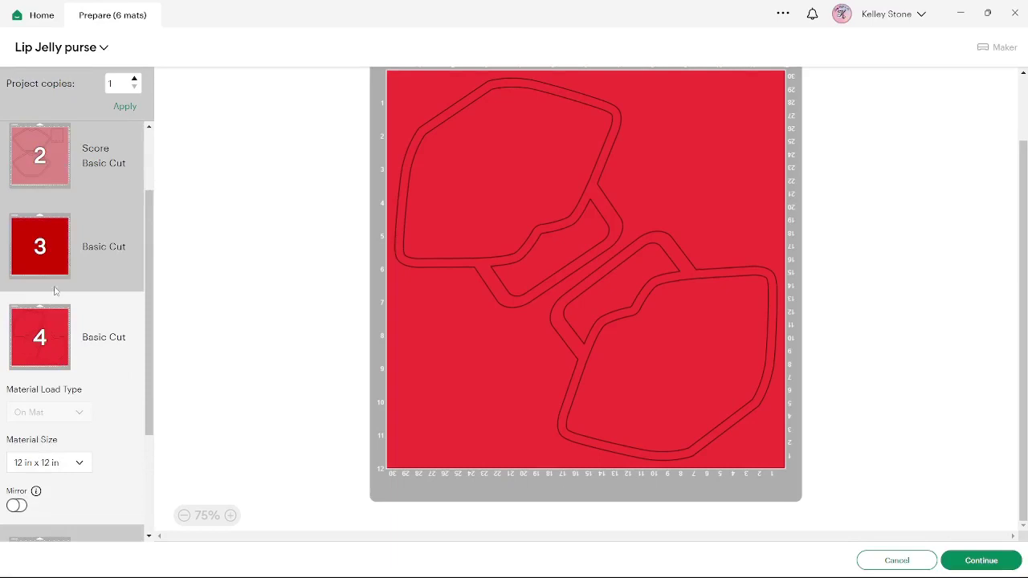
pyautogui.click(46, 241)
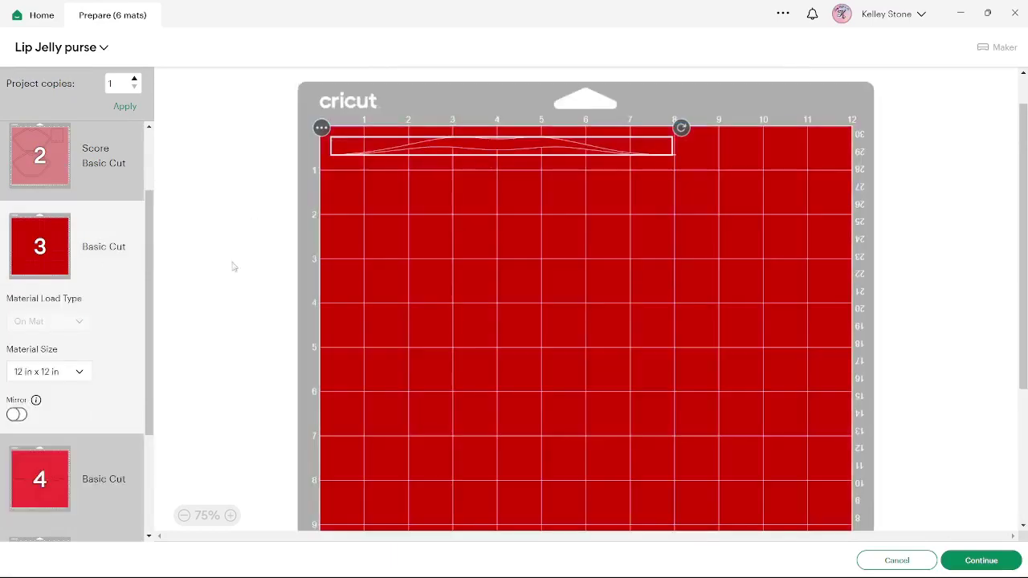
pyautogui.scroll(-2, 29, 434)
pyautogui.click(59, 332)
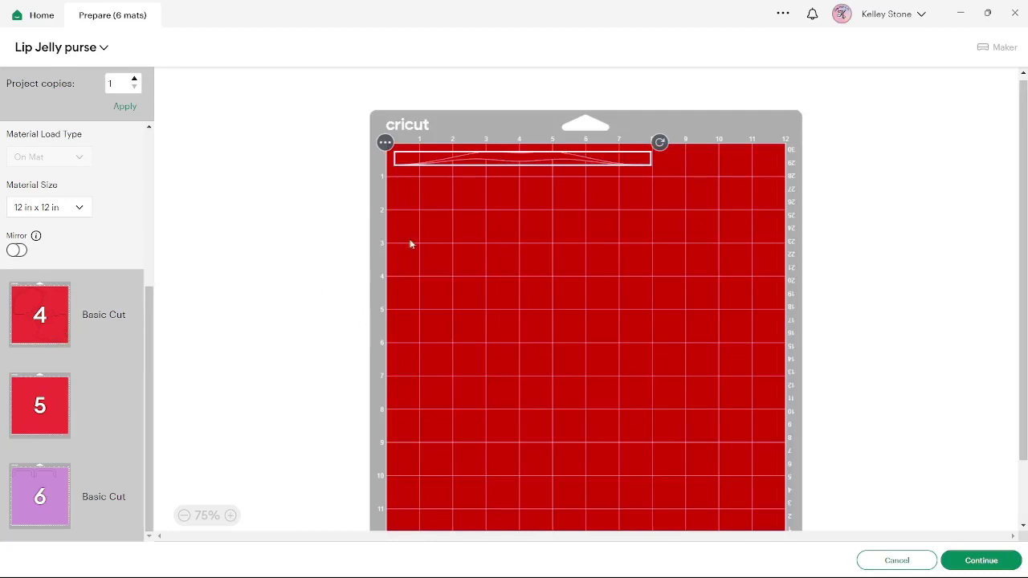
pyautogui.click(54, 338)
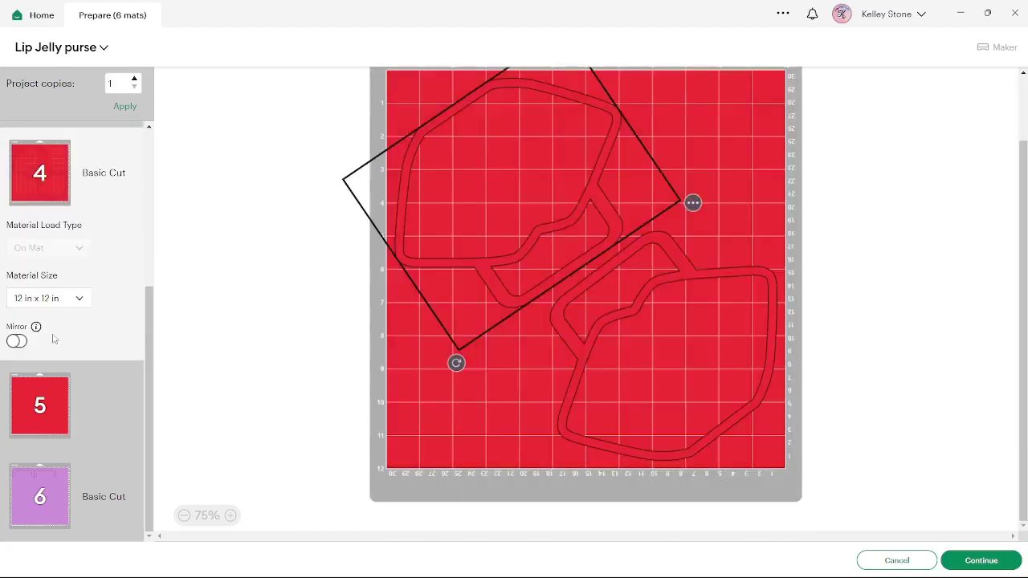
pyautogui.scroll(1, 428, 350)
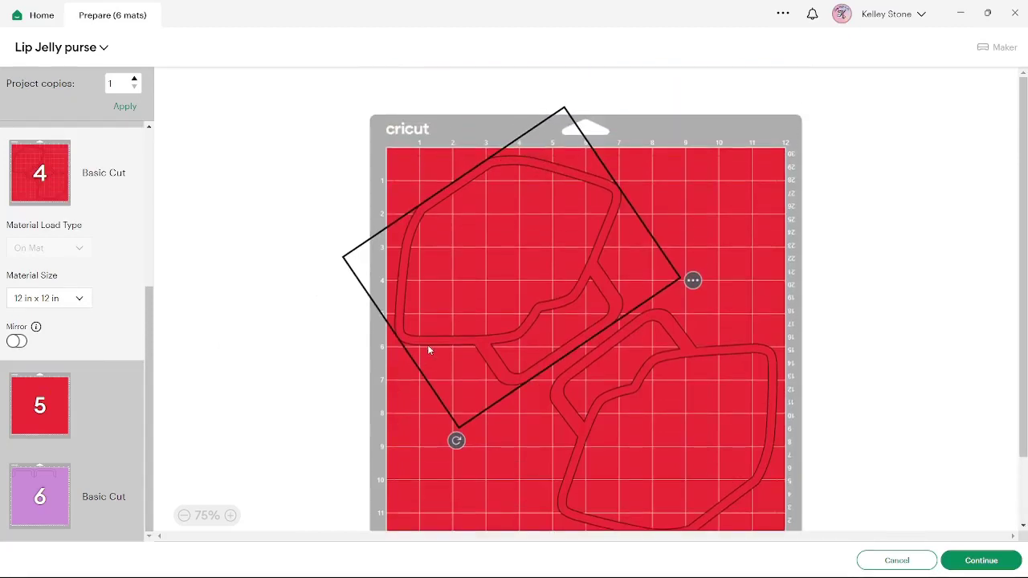
pyautogui.scroll(-1, 428, 347)
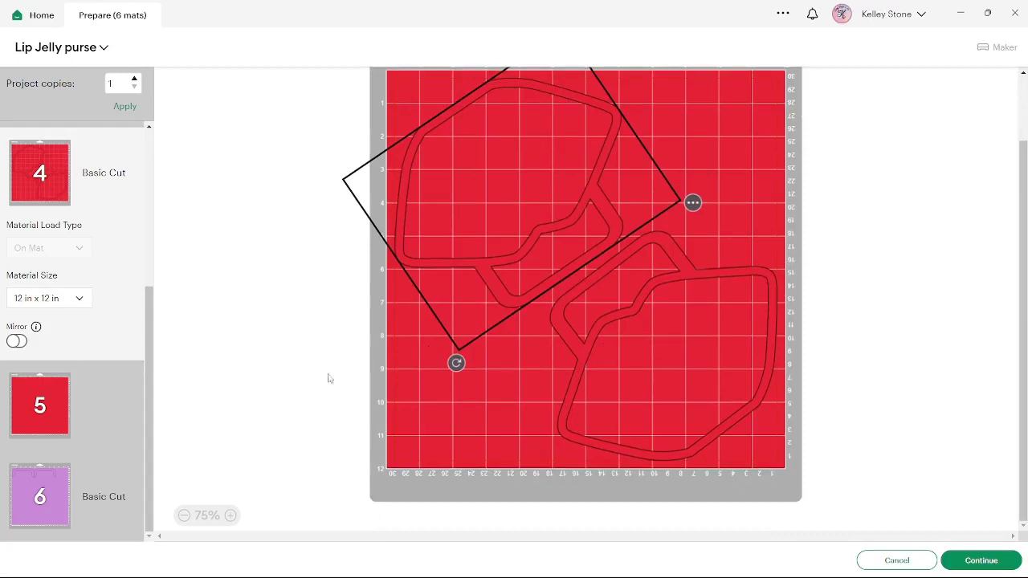
pyautogui.click(47, 427)
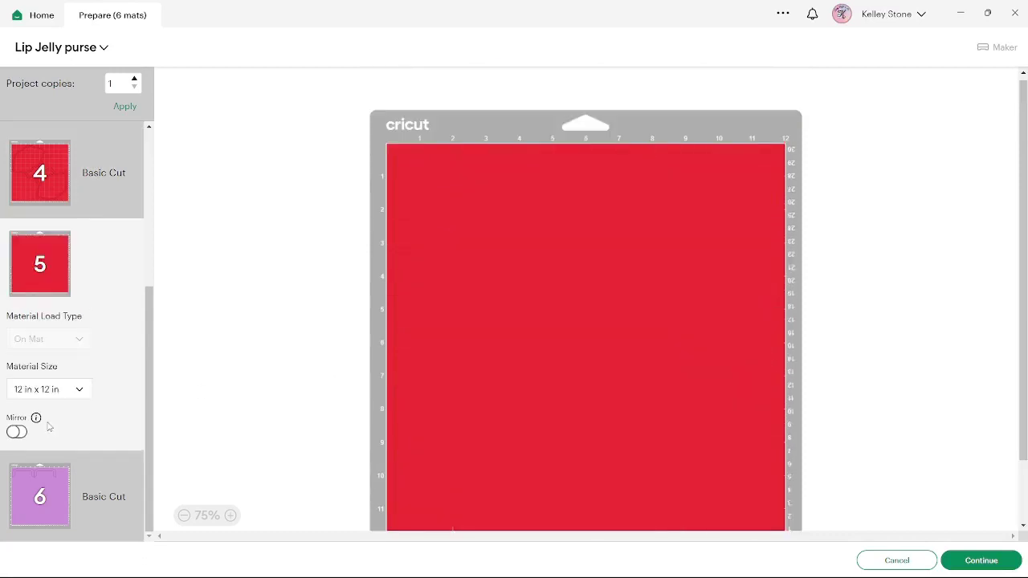
pyautogui.scroll(3, 73, 334)
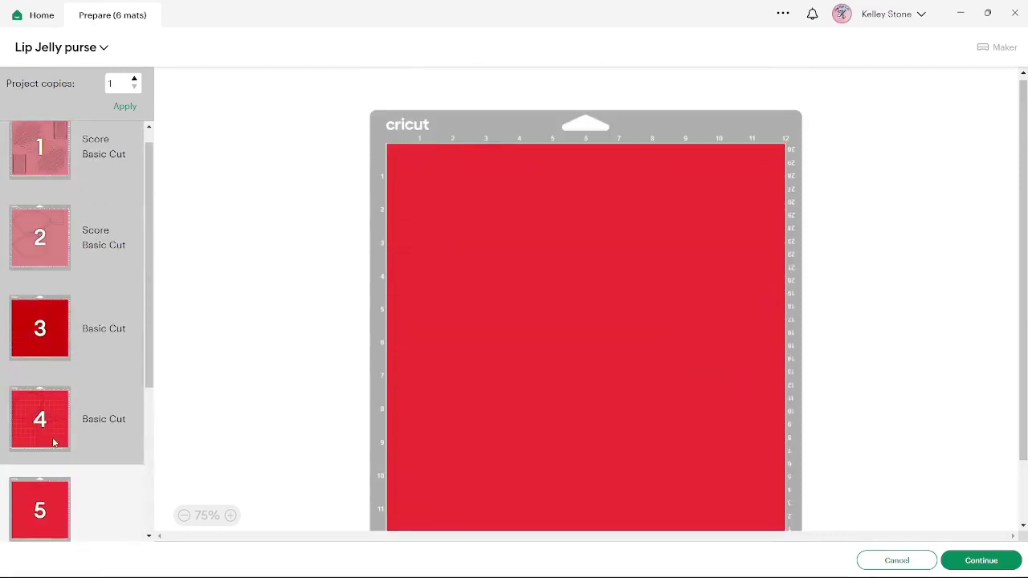
# Move the thin curved strip from mat 3 to mat 4
pyautogui.click(44, 337)
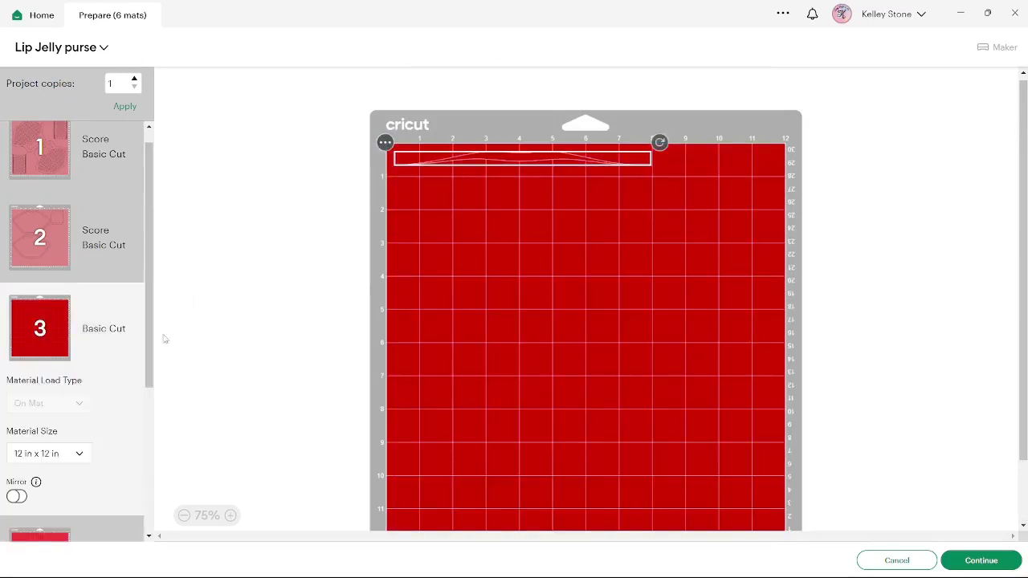
pyautogui.click(385, 143)
pyautogui.click(387, 171)
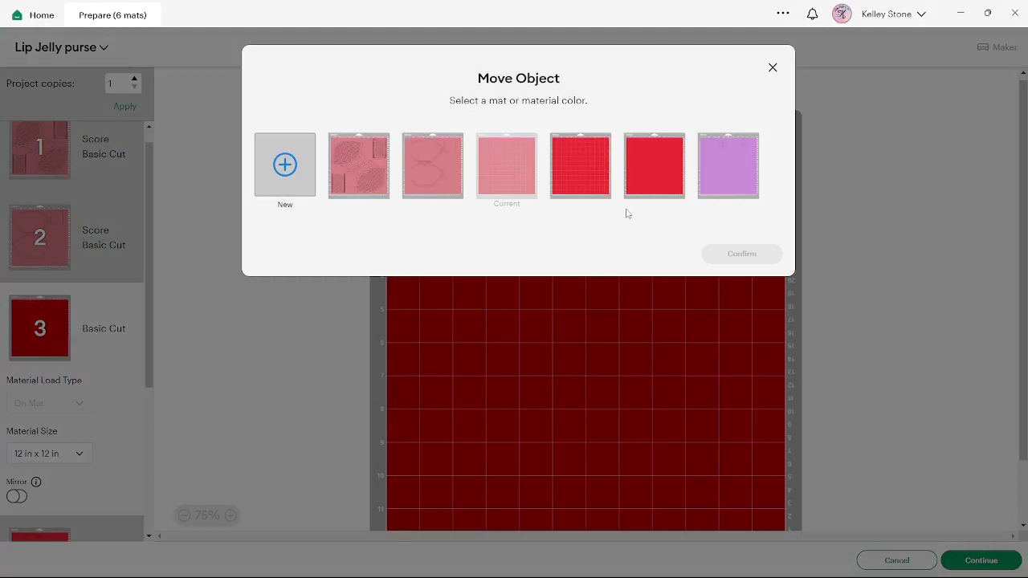
pyautogui.click(592, 184)
pyautogui.click(723, 256)
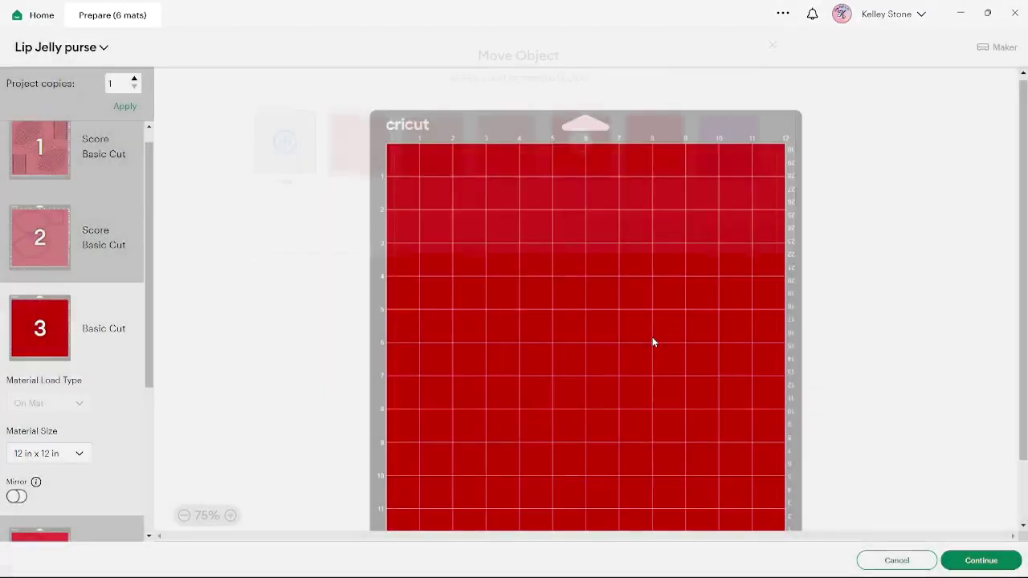
# Place the thin curved strip in mat 4's lower-left area and tilt it diagonally, sloping down toward the lower-right border
pyautogui.moveTo(583, 94)
pyautogui.mouseDown()
pyautogui.moveTo(690, 110)
pyautogui.moveTo(567, 94)
pyautogui.mouseUp()
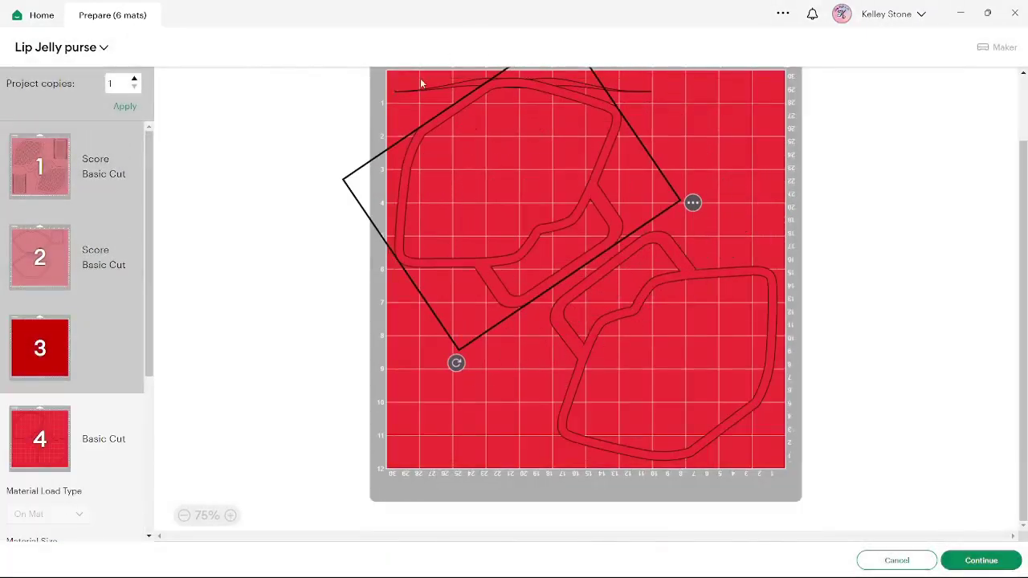
pyautogui.moveTo(415, 92); pyautogui.dragTo(406, 415)
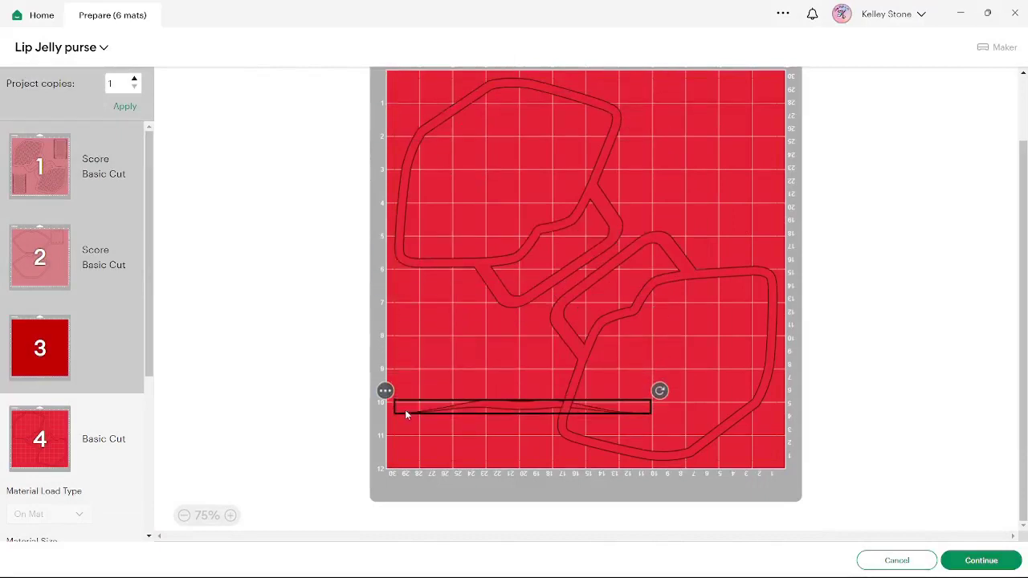
pyautogui.moveTo(659, 393); pyautogui.dragTo(602, 460)
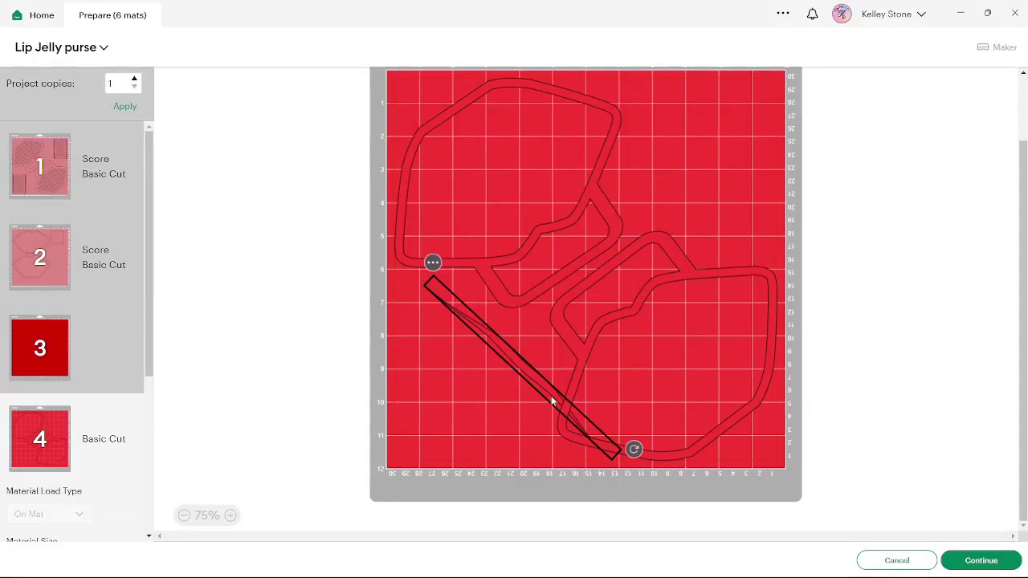
pyautogui.click(498, 403)
pyautogui.click(676, 413)
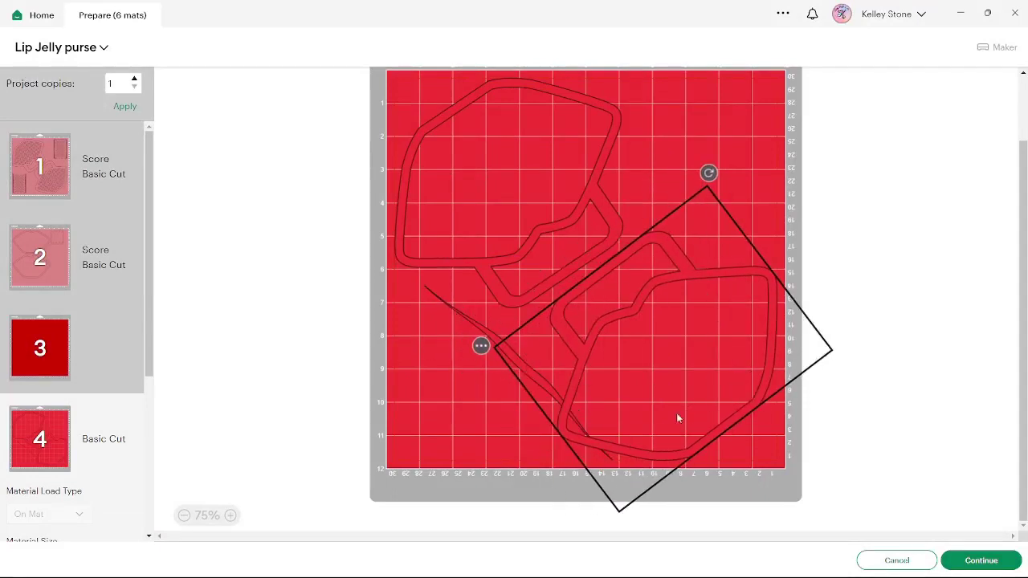
pyautogui.click(471, 323)
pyautogui.click(517, 364)
pyautogui.click(423, 294)
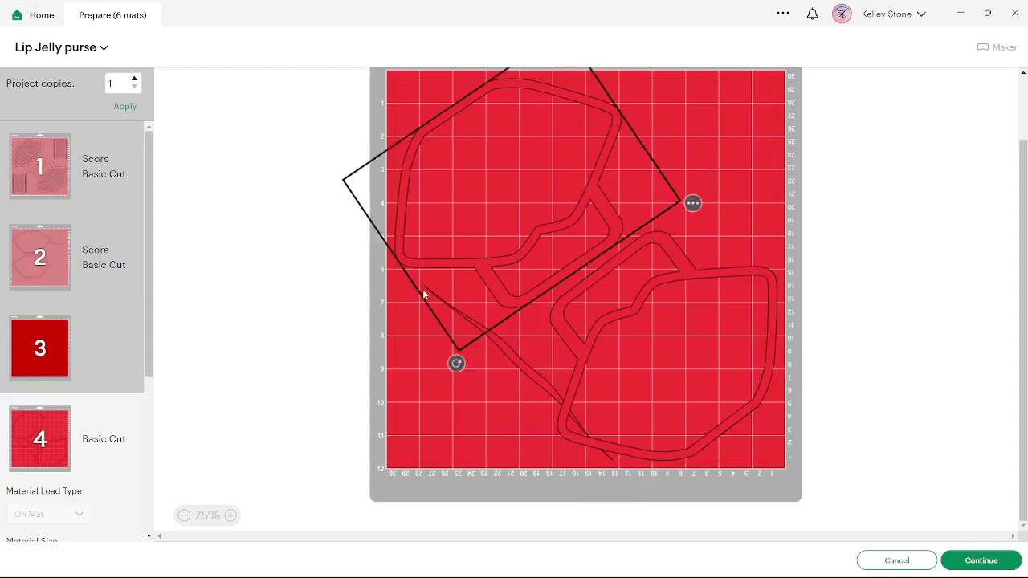
# Shift mat 4's upper-left border out of the way and fit the strip diagonally into the lower-left corner at a steeper tilt
pyautogui.moveTo(489, 264); pyautogui.dragTo(705, 331)
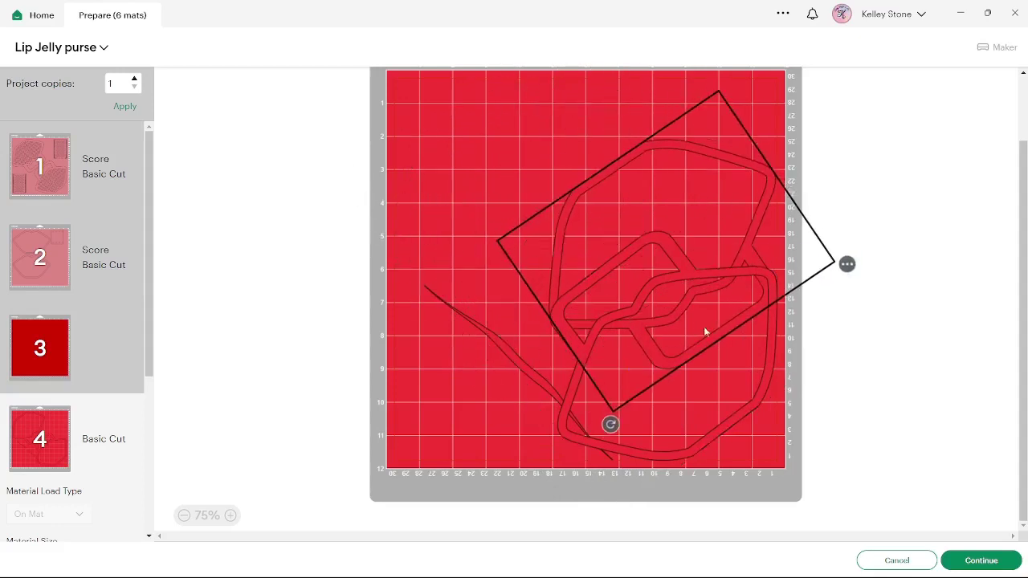
pyautogui.click(510, 354)
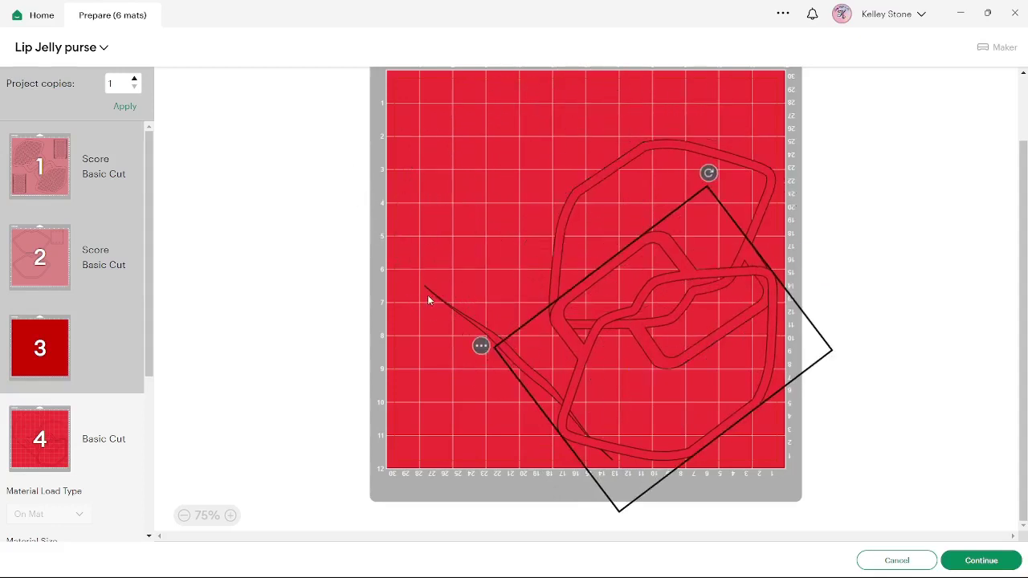
pyautogui.click(449, 301)
pyautogui.moveTo(449, 300); pyautogui.dragTo(360, 294)
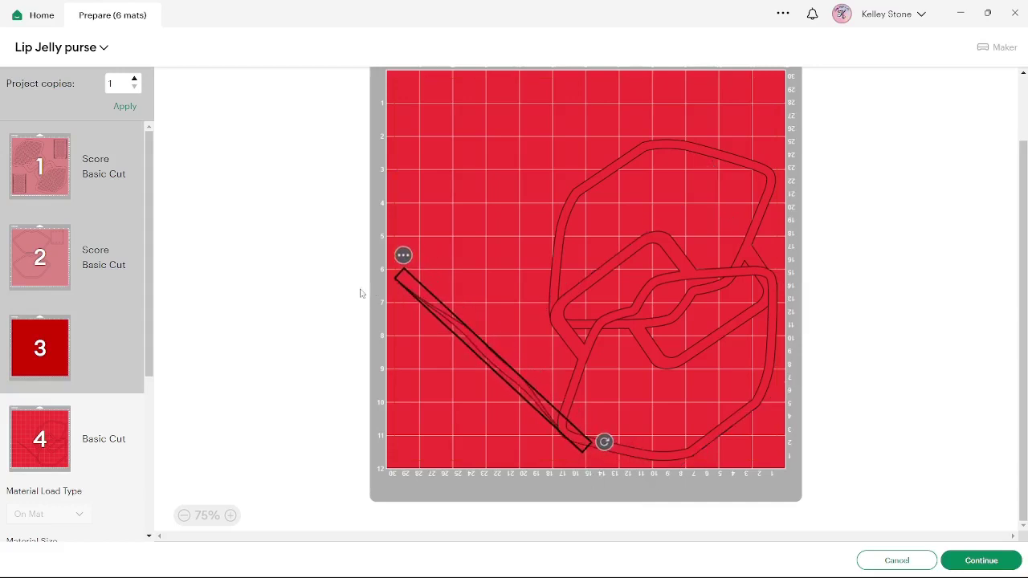
pyautogui.moveTo(602, 447); pyautogui.dragTo(592, 453)
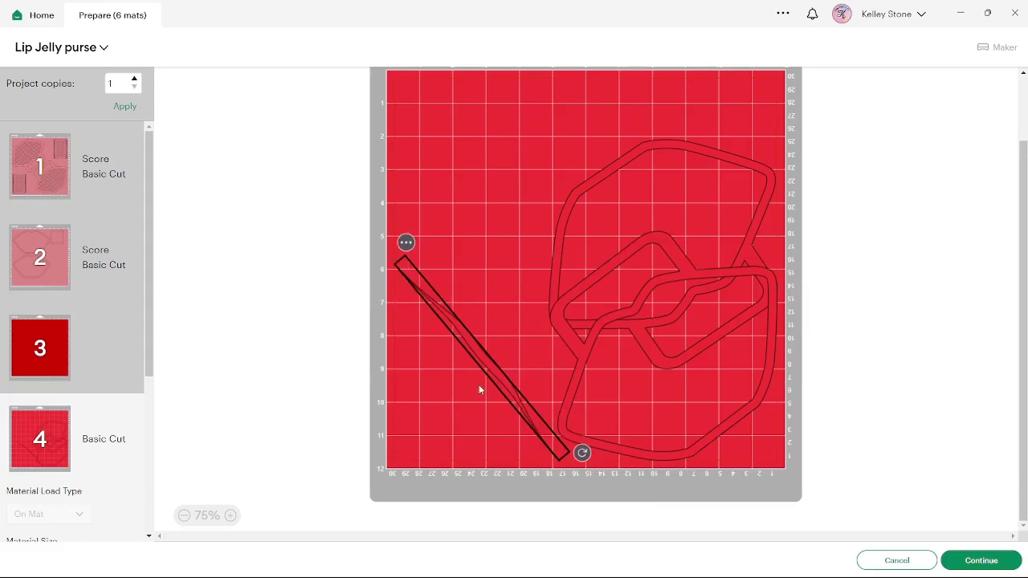
# Return the upside-down tote border to mat 4's upper-left corner above the diagonal strip
pyautogui.click(636, 196)
pyautogui.moveTo(635, 196); pyautogui.dragTo(470, 105)
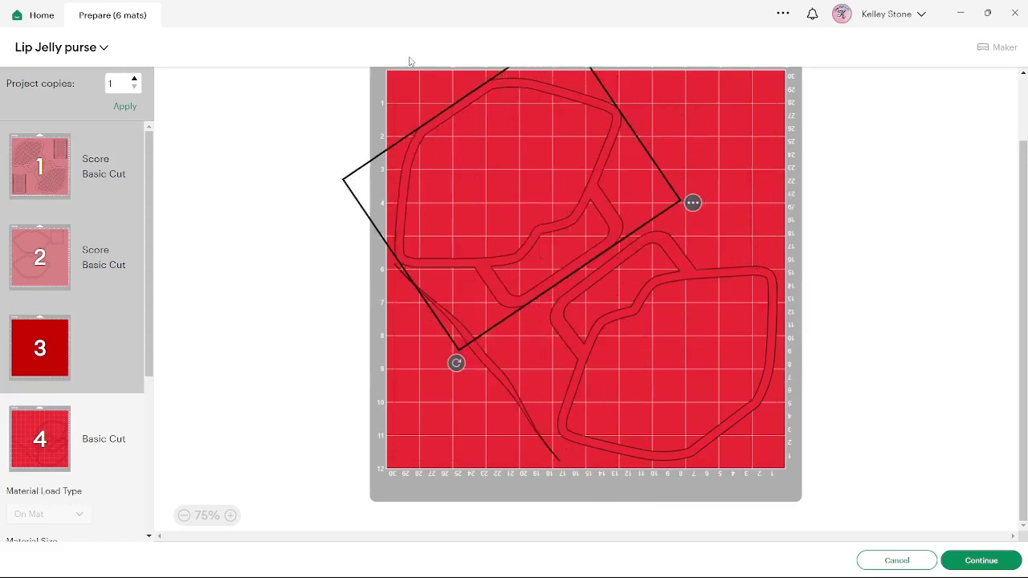
pyautogui.click(838, 187)
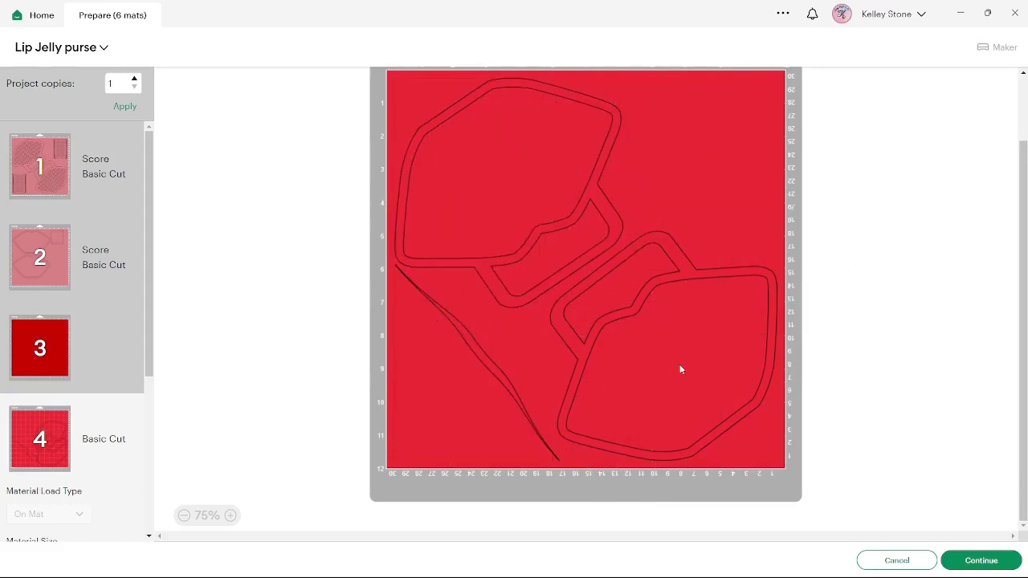
# Move the thin curved strip from mat 4 to the top of mat 5 and continue to the Make stage
pyautogui.click(503, 393)
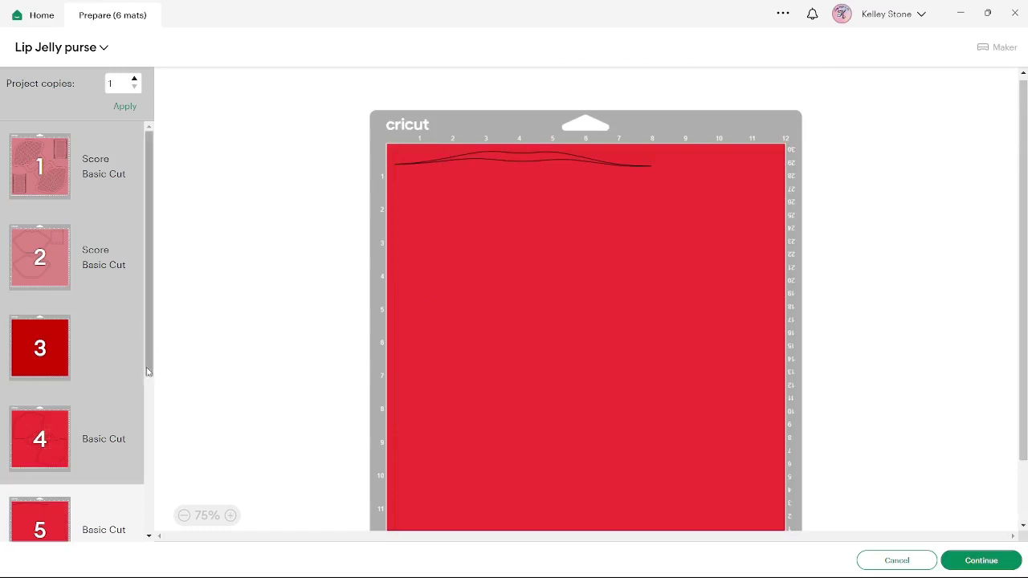
pyautogui.click(42, 384)
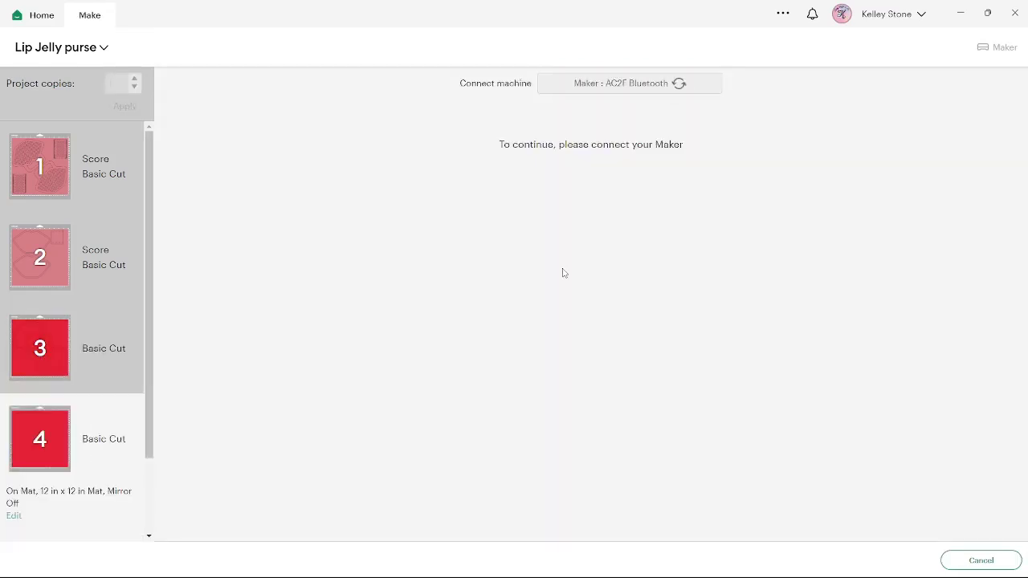